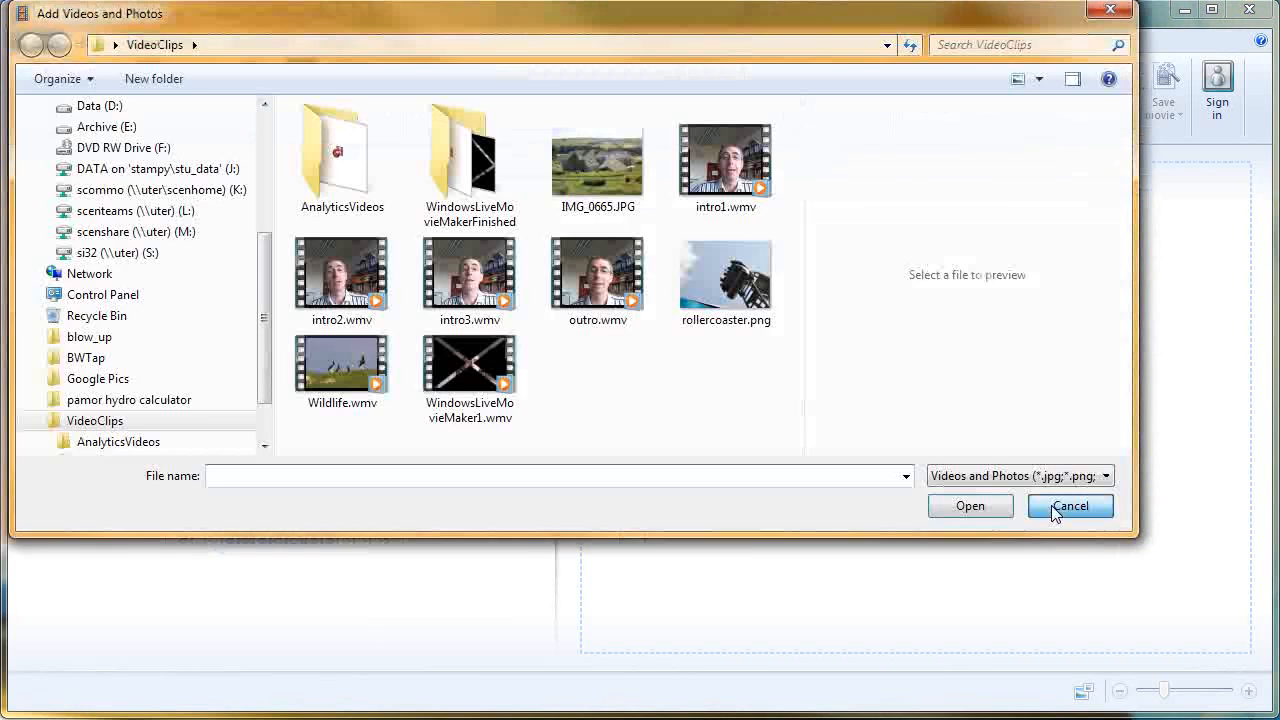
Step: Import intro1.wmv, intro2.wmv, Wildlife.wmv and rollercoaster.png from the VideoClips folder into the movie
left_click(1066, 505)
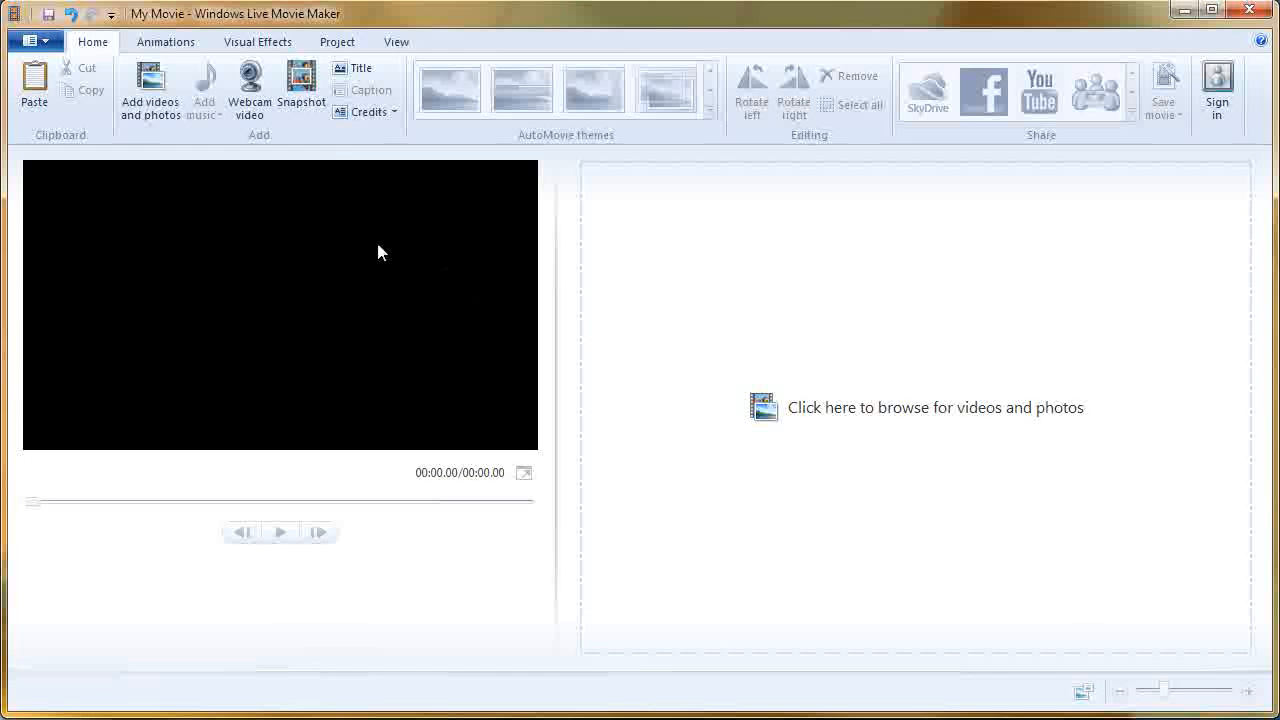
left_click(155, 95)
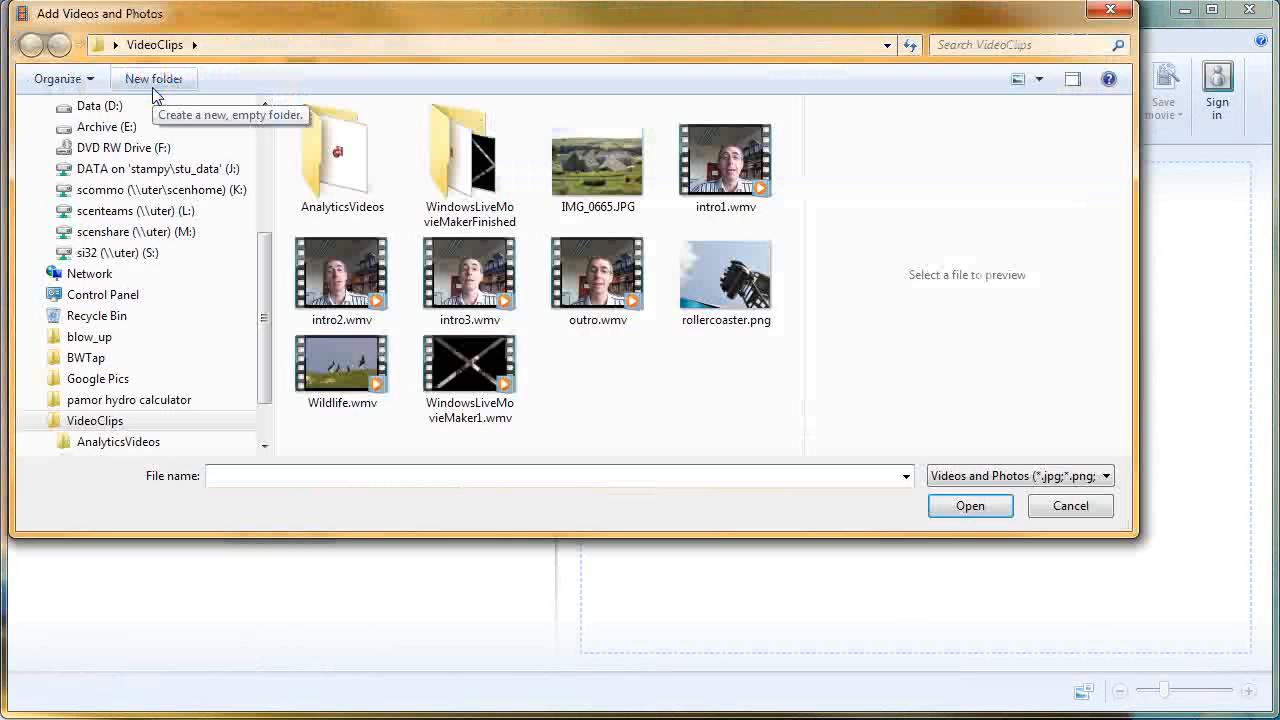
left_click(725, 160)
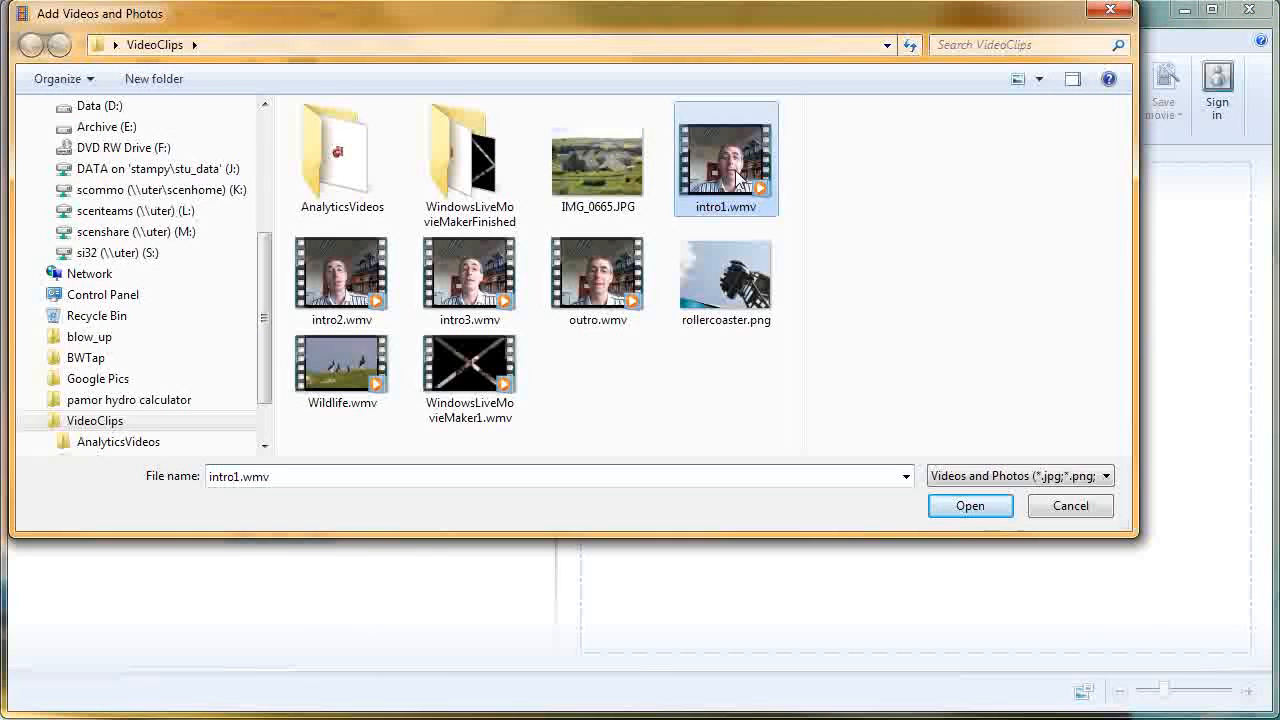
left_click(340, 283, "ctrl")
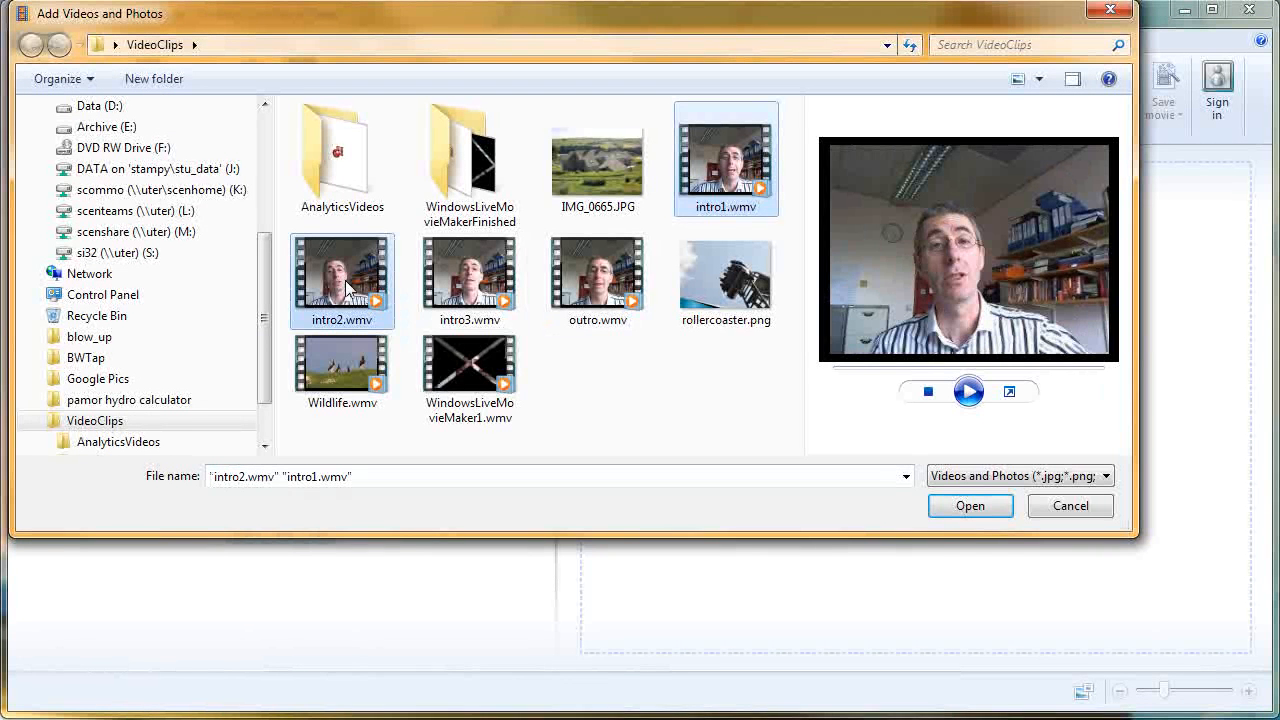
left_click(347, 377, "ctrl")
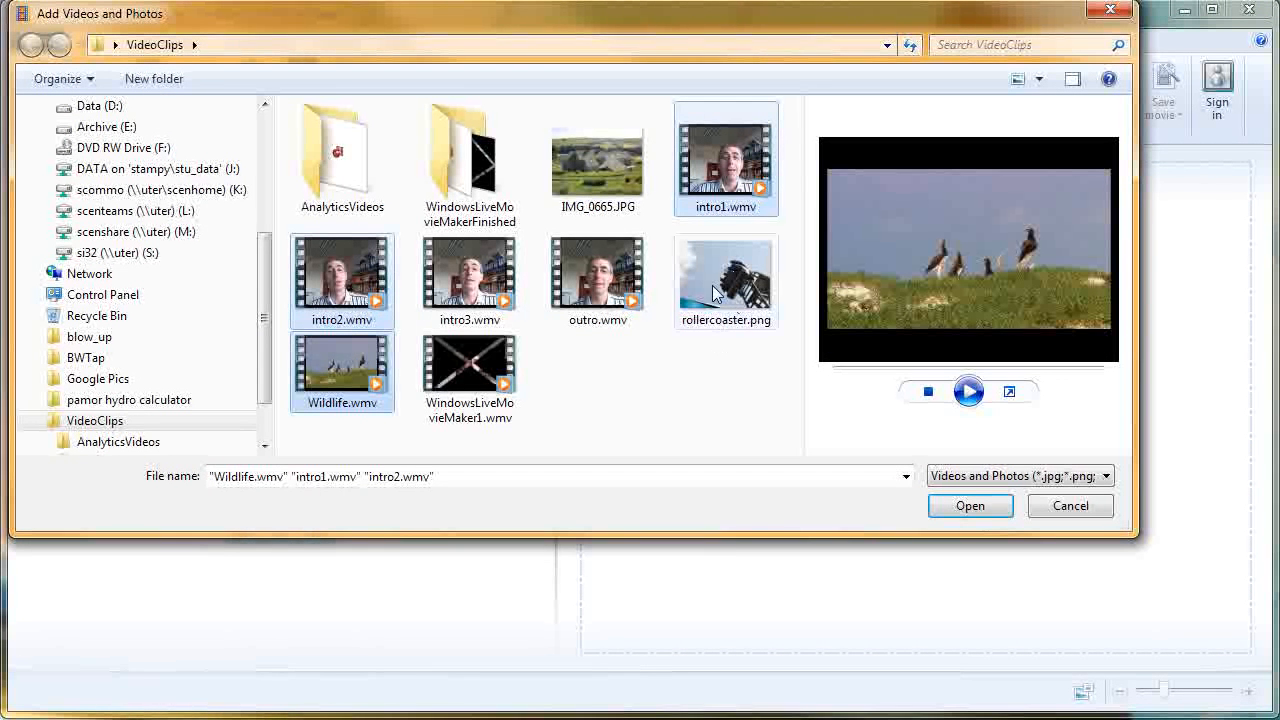
left_click(713, 287, "ctrl")
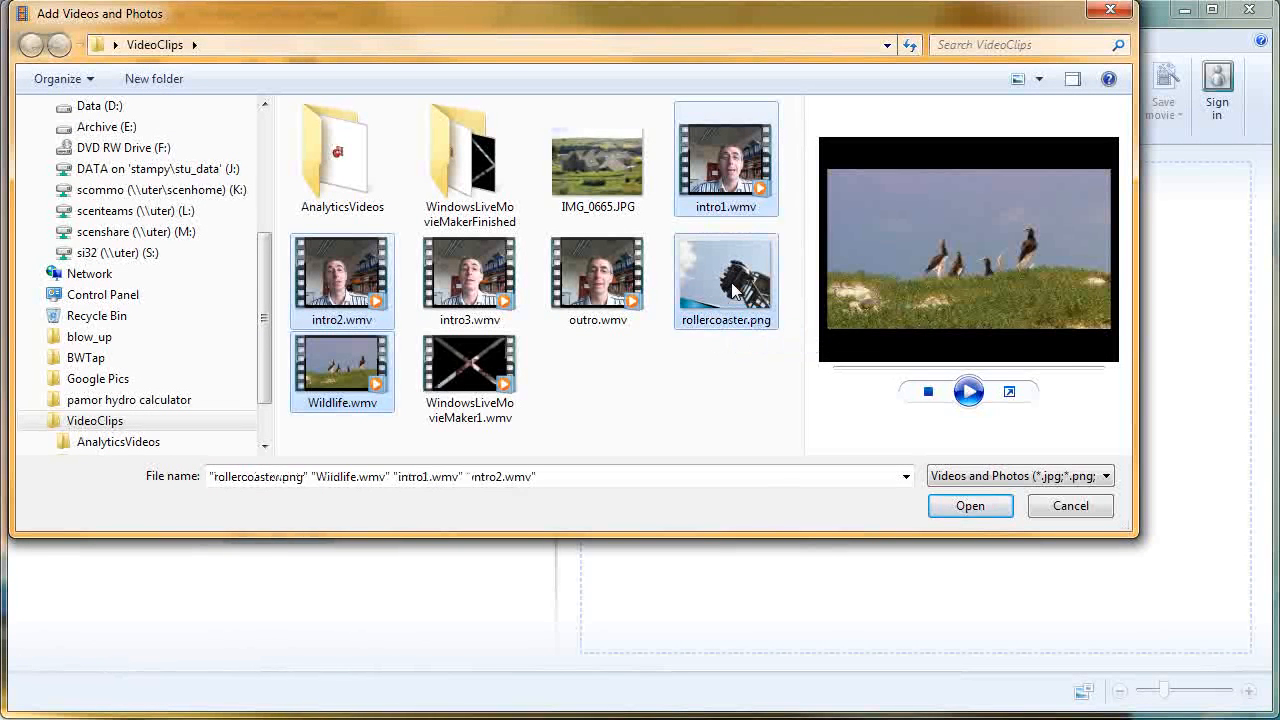
left_click(955, 508)
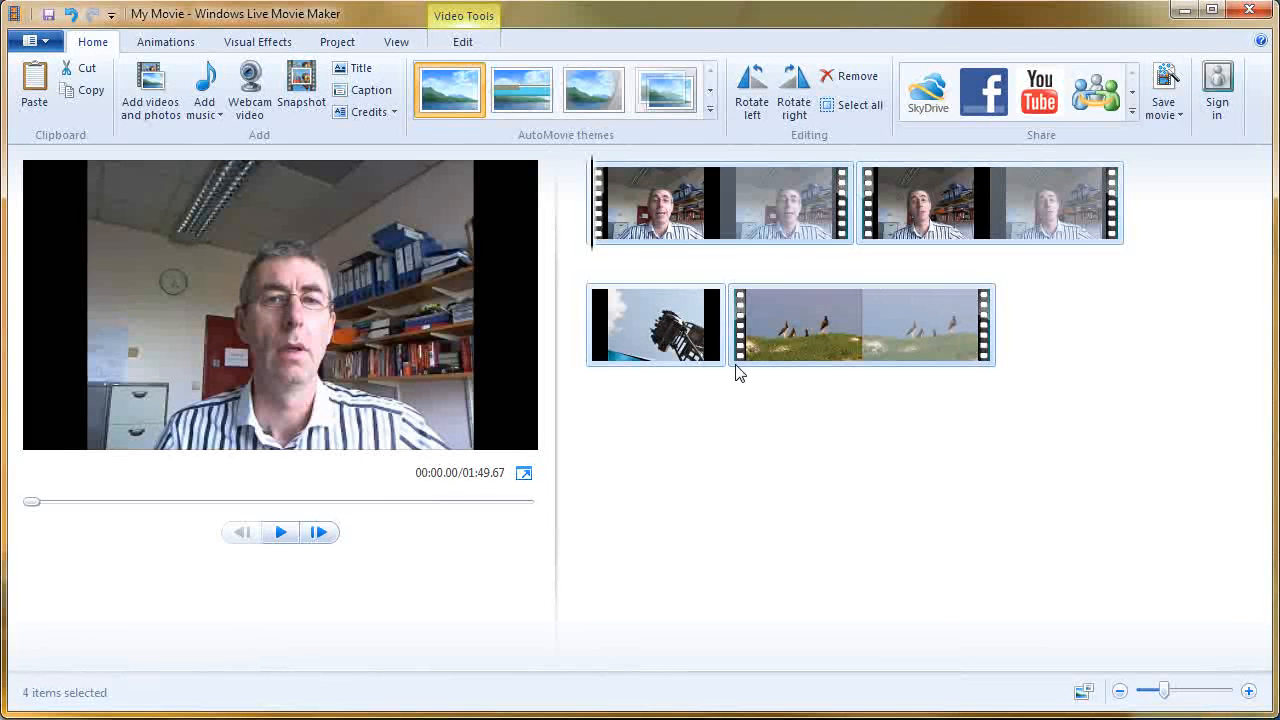
Step: Reorder the storyboard so the Wildlife clip comes first and the rollercoaster picture sits between the two intro clips
left_click(741, 362)
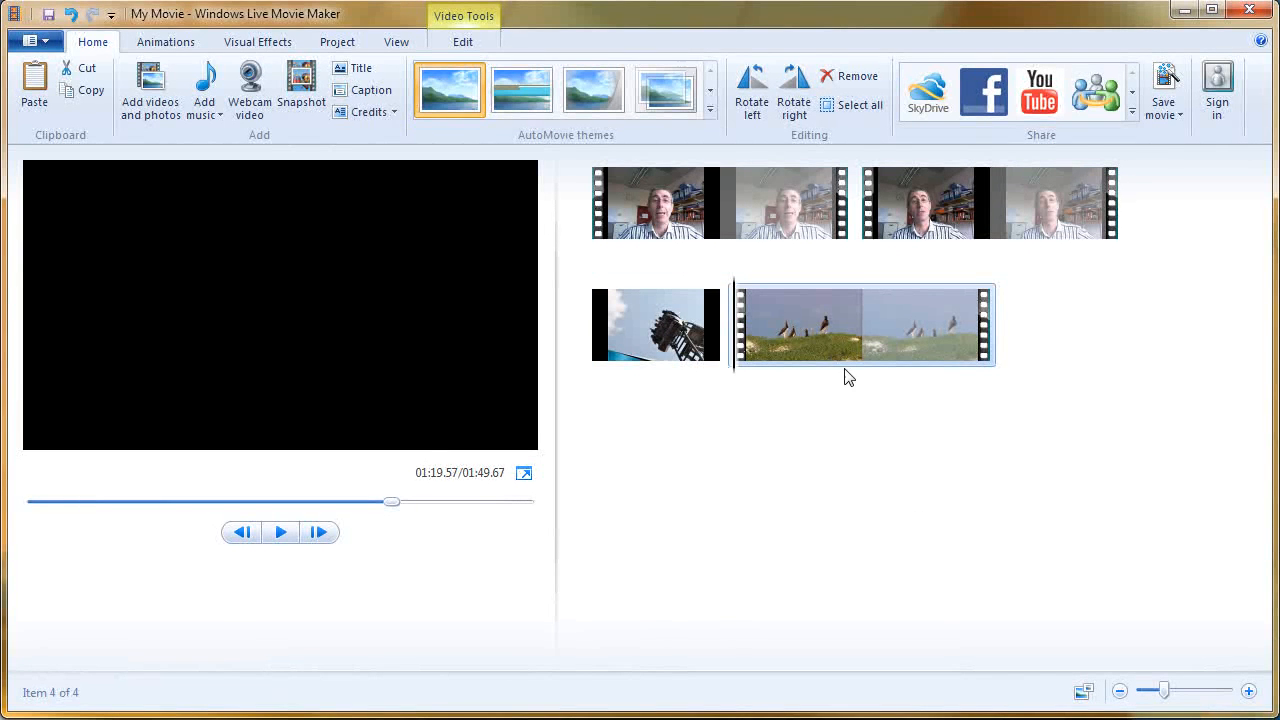
left_click_drag(787, 328, 611, 246)
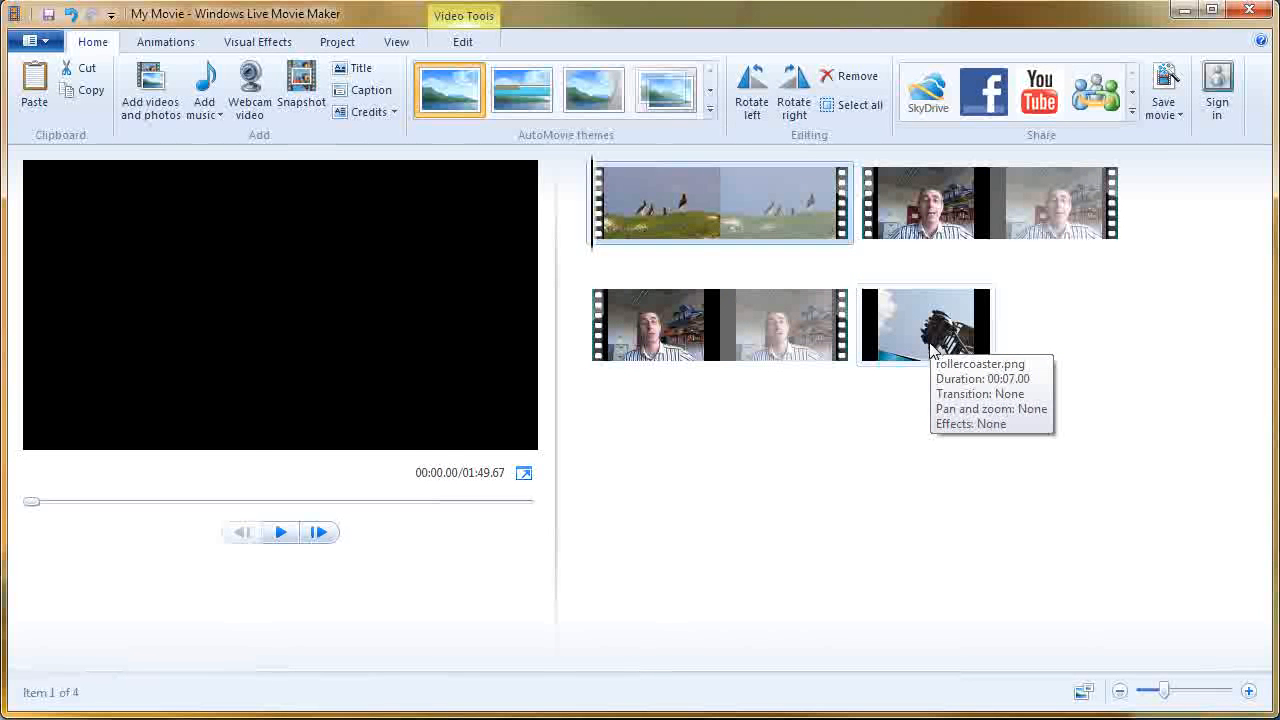
left_click_drag(925, 350, 1140, 240)
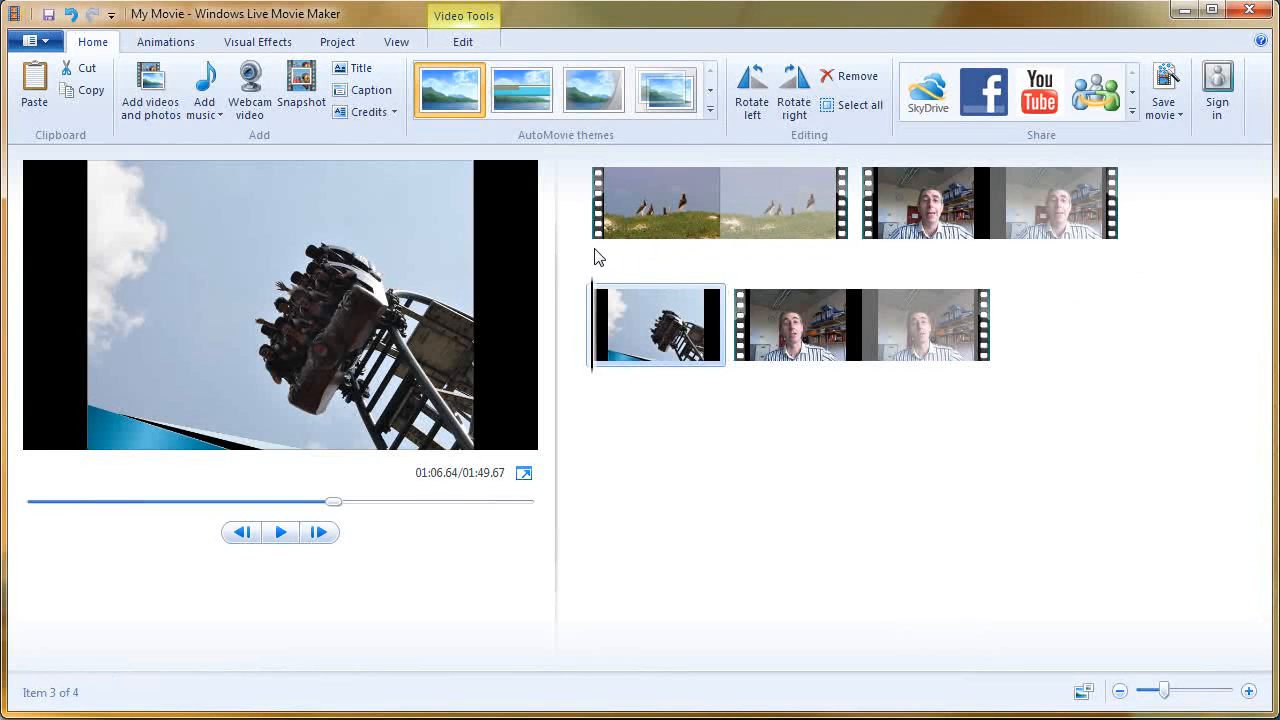
left_click_drag(595, 250, 1131, 256)
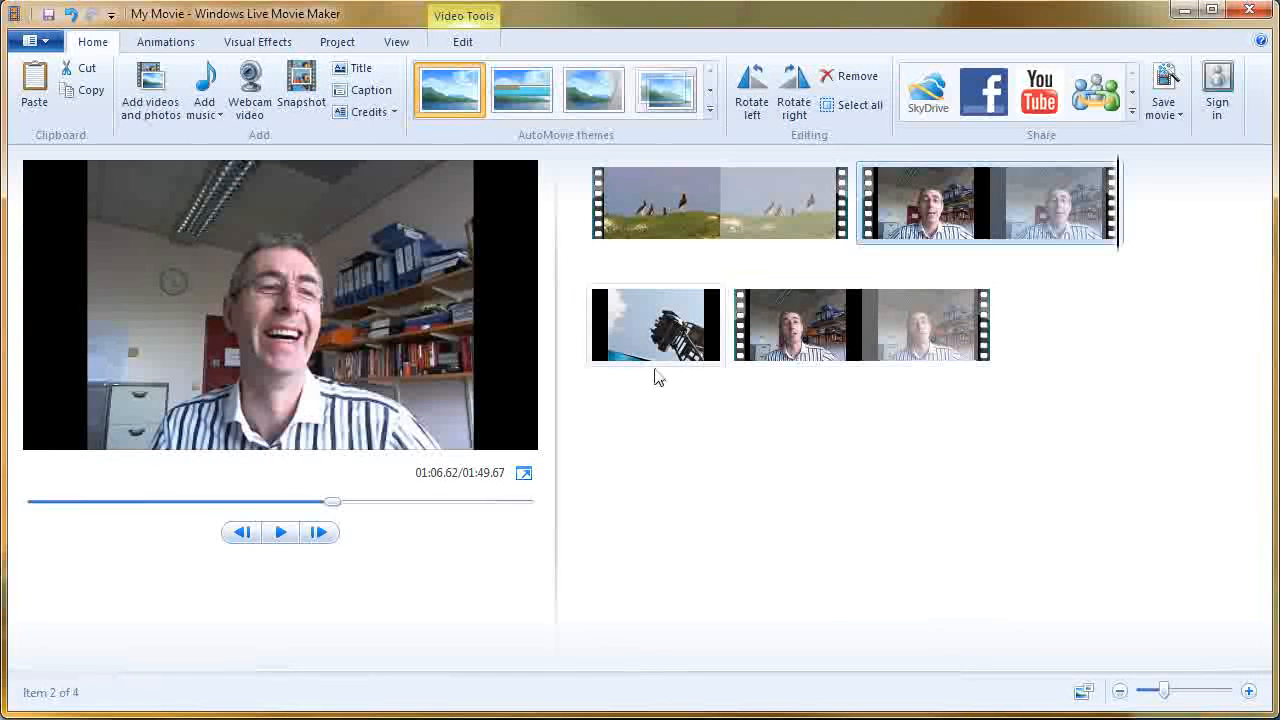
left_click_drag(595, 366, 600, 254)
Step: Add an opening title and replace "My" with the author's first name in possessive form before "Movie"
left_click(362, 70)
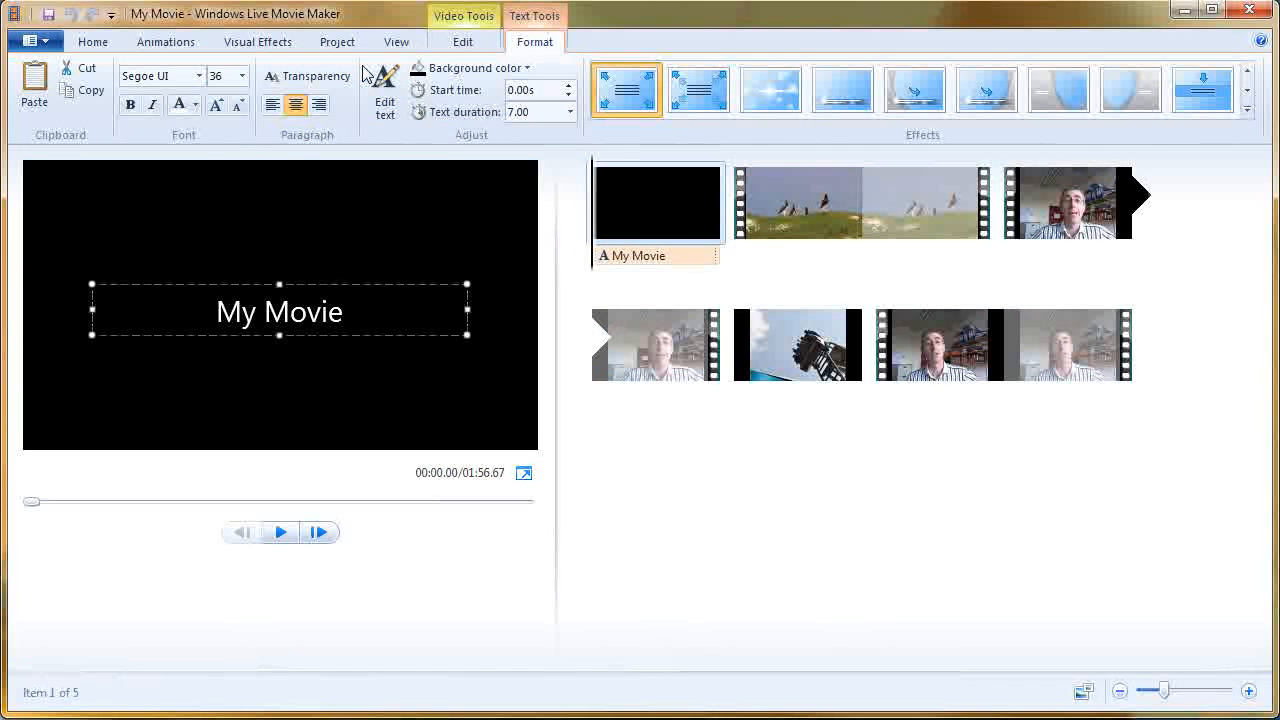
key("Delete")
key("Delete")
key("Delete")
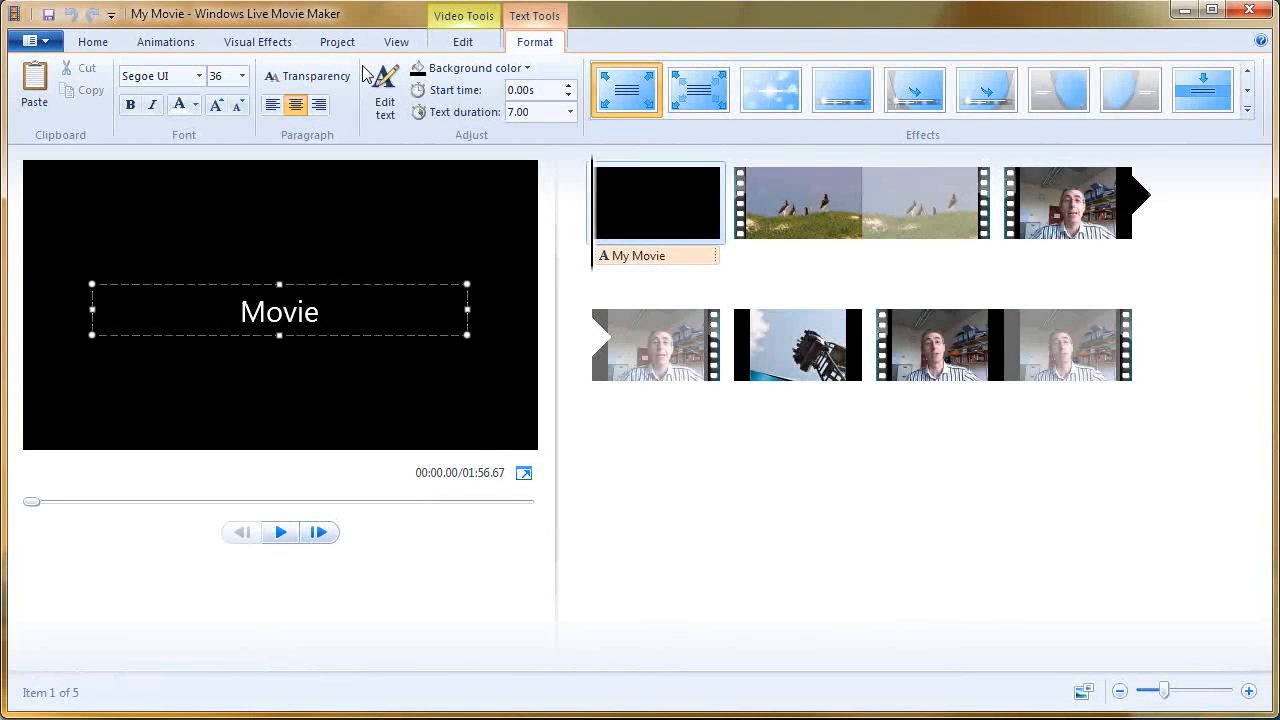
type("Michael'")
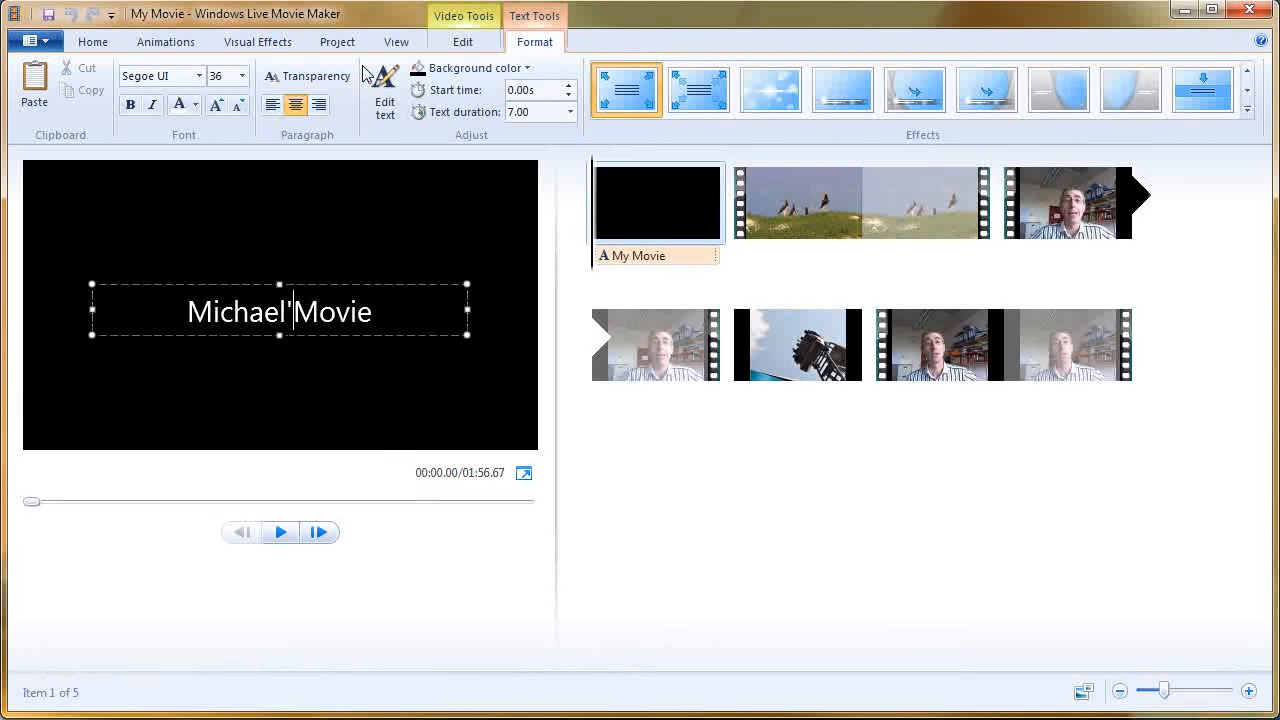
type("s")
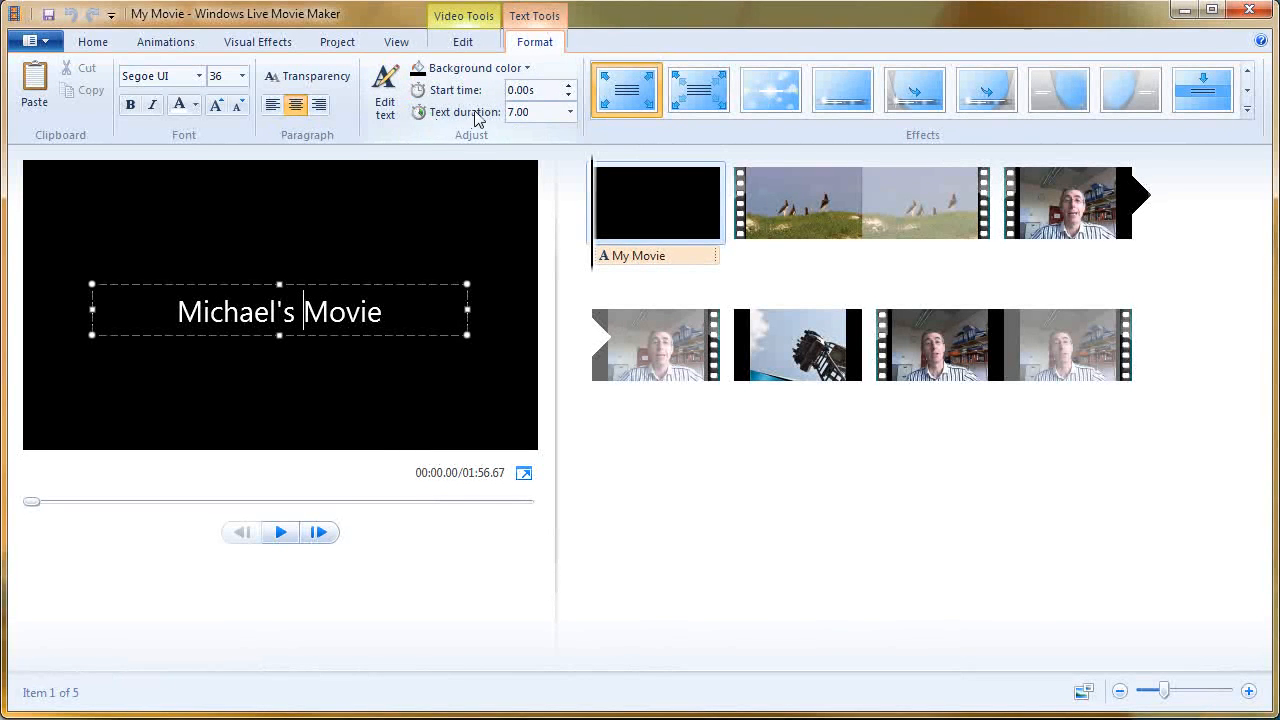
Step: Set both the title's text duration and its black background clip's duration to 4.00 seconds
left_click(571, 113)
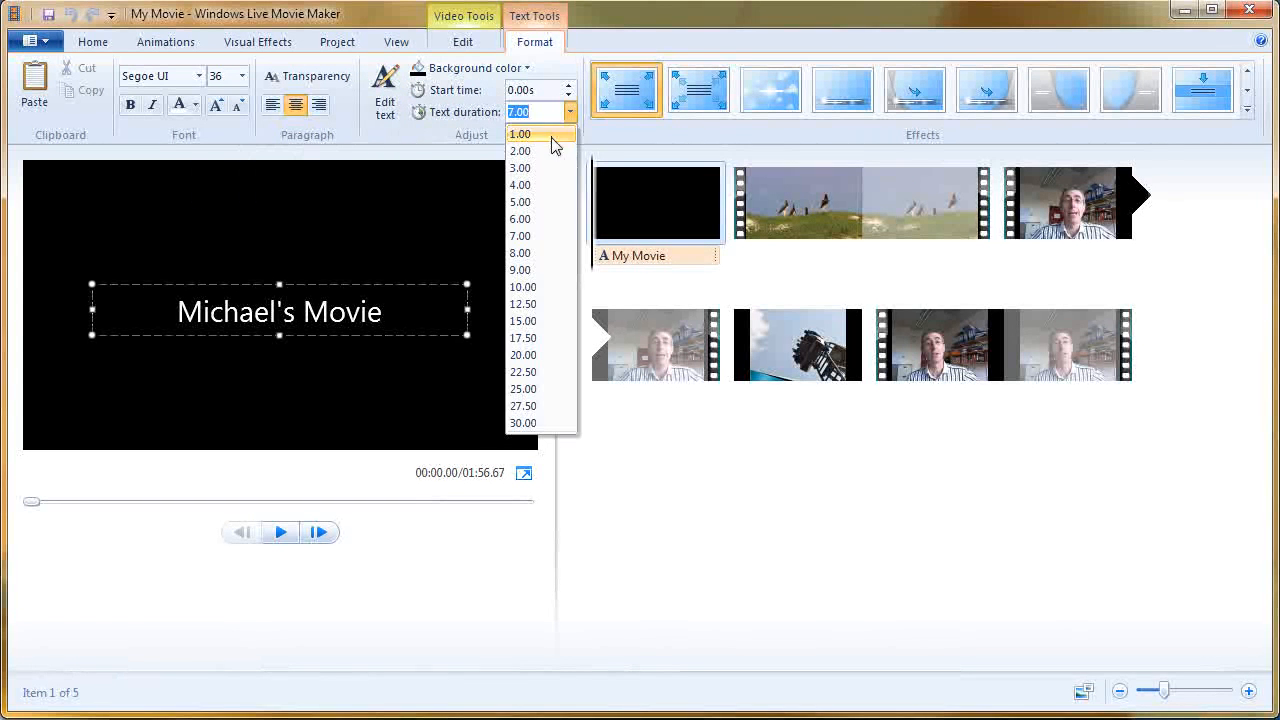
left_click(532, 185)
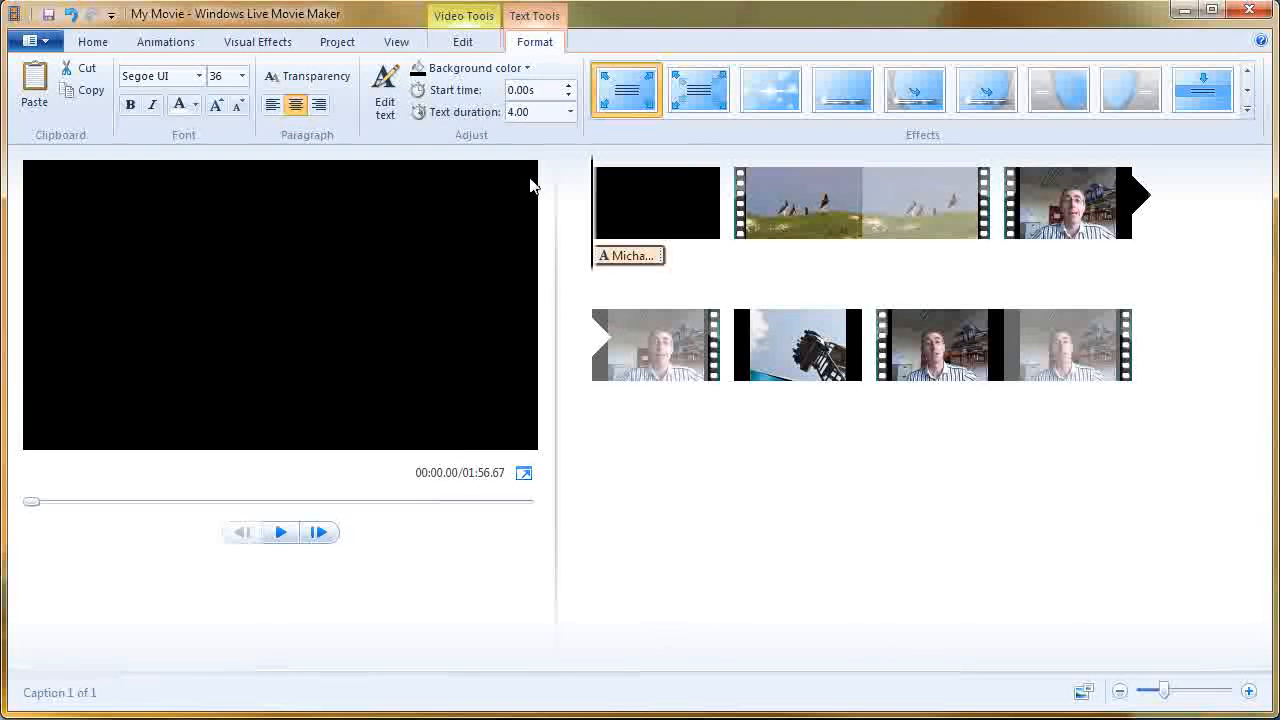
left_click(463, 45)
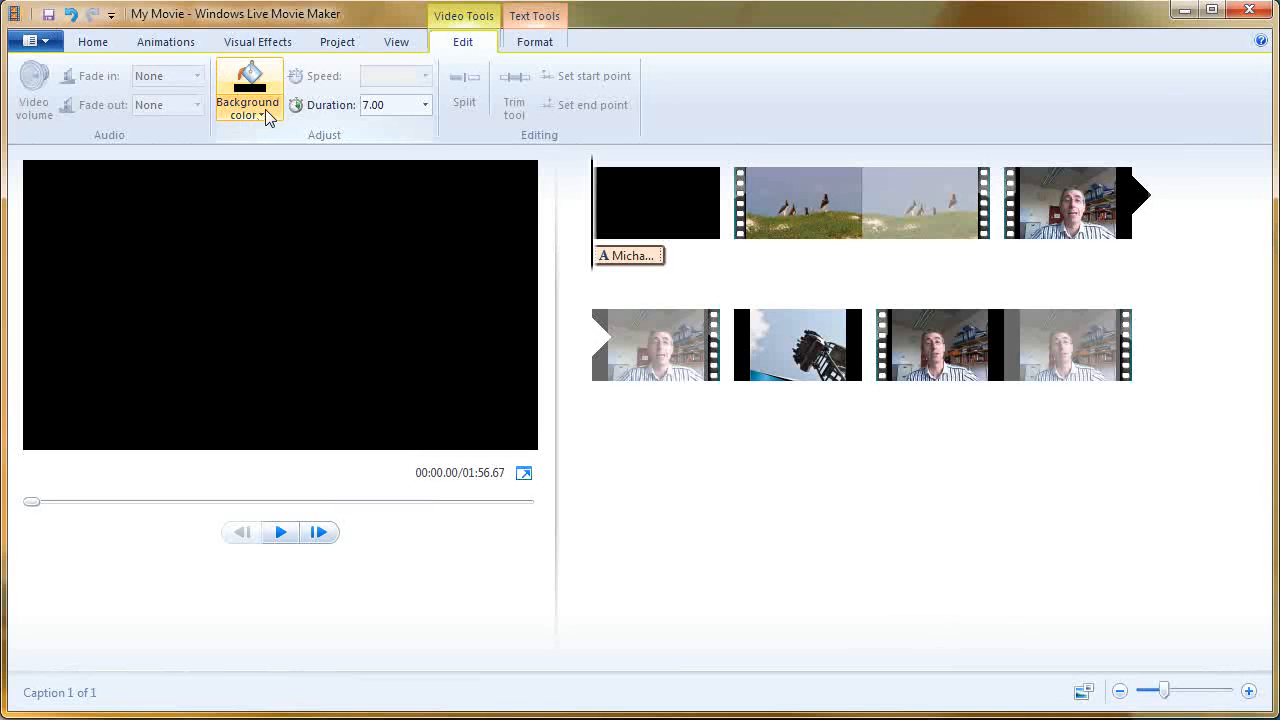
left_click(425, 105)
left_click(385, 176)
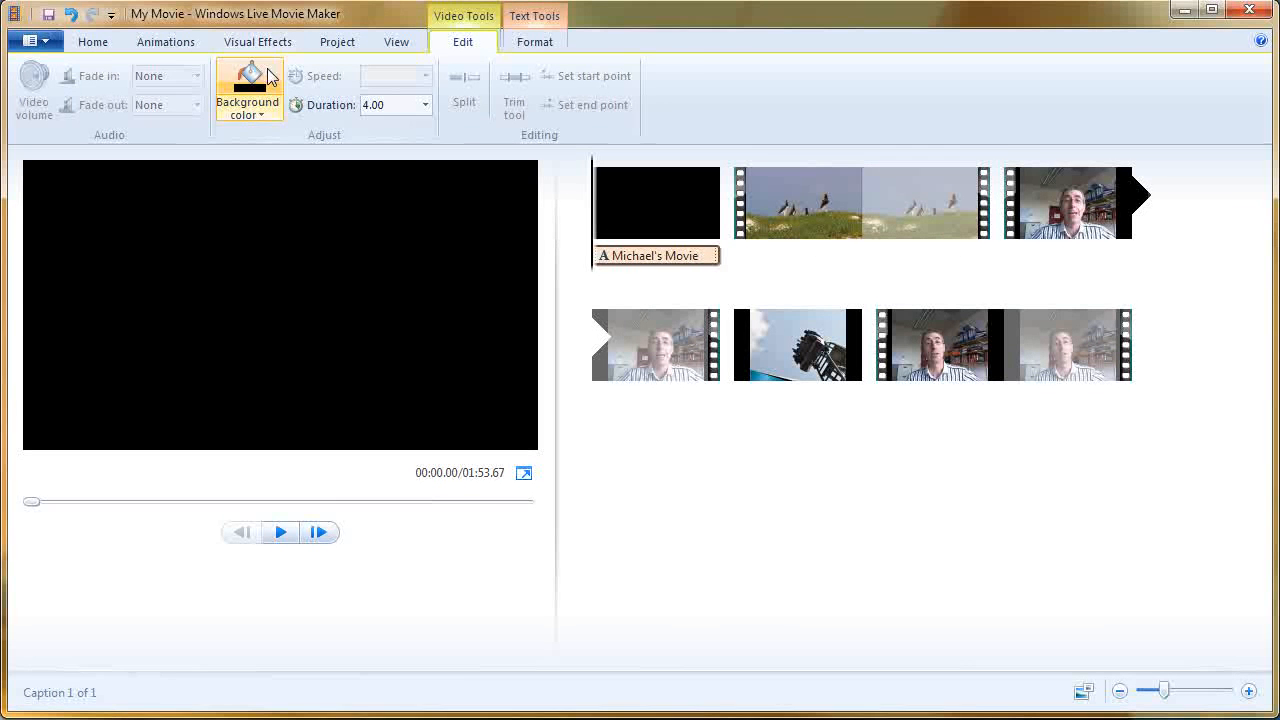
Step: Add a Credits screen at the end of the movie and enter the author's full name under the heading
left_click(92, 41)
left_click(394, 112)
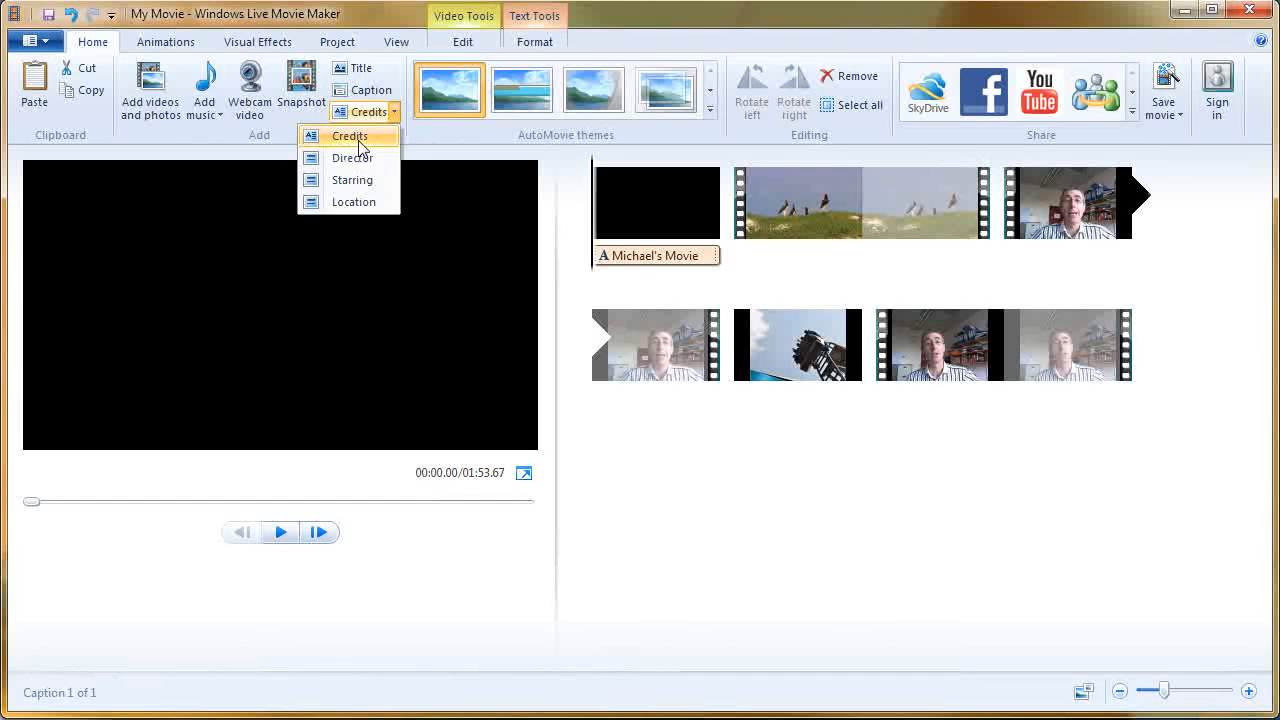
left_click(359, 140)
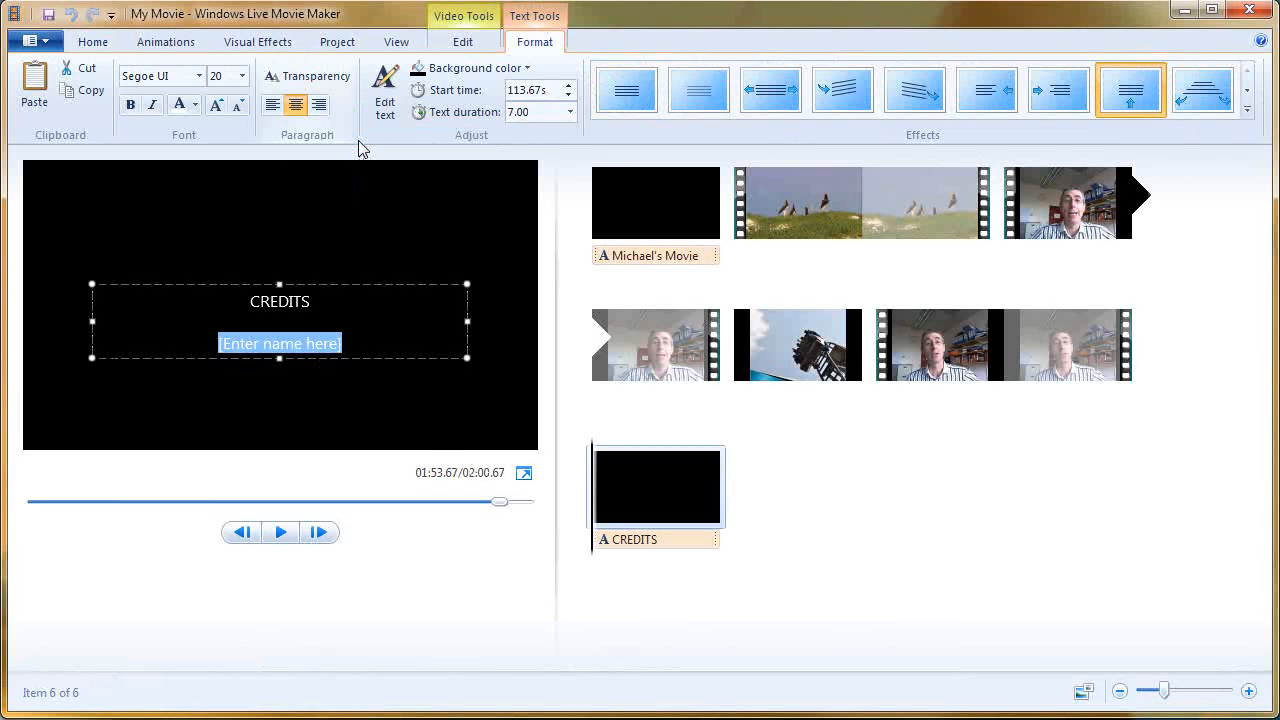
type("Michael O")
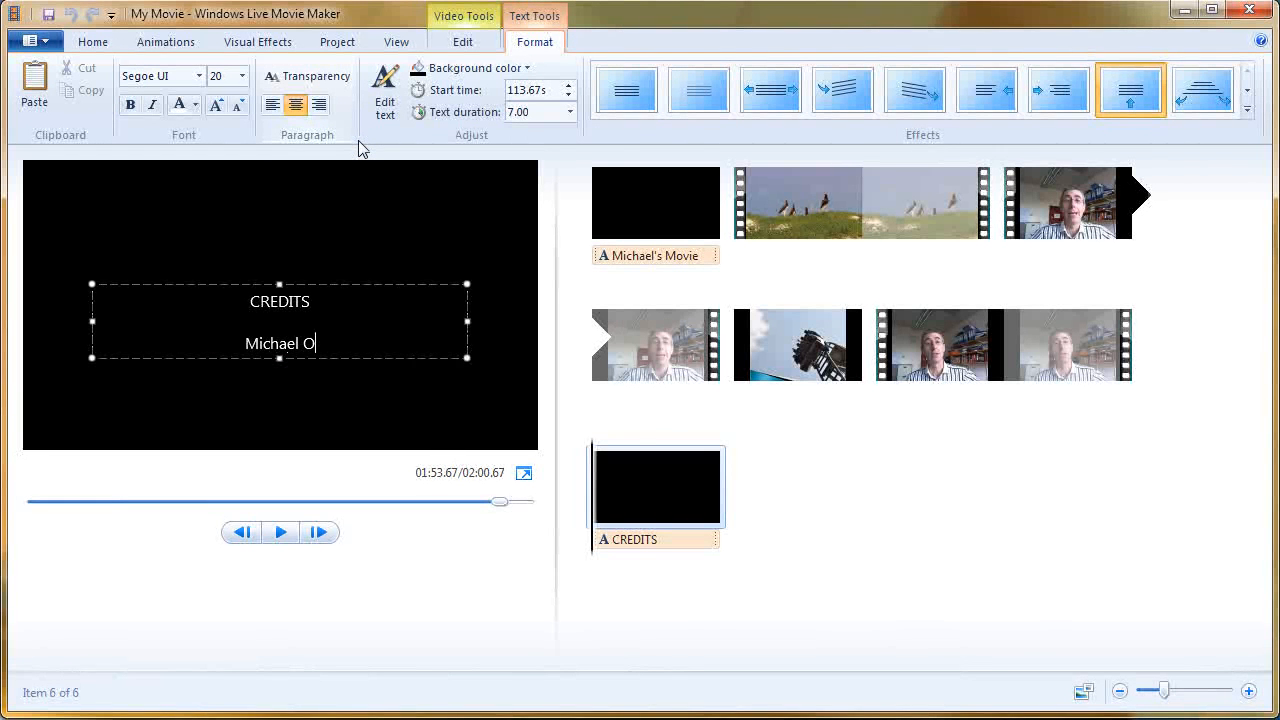
type("'Grady")
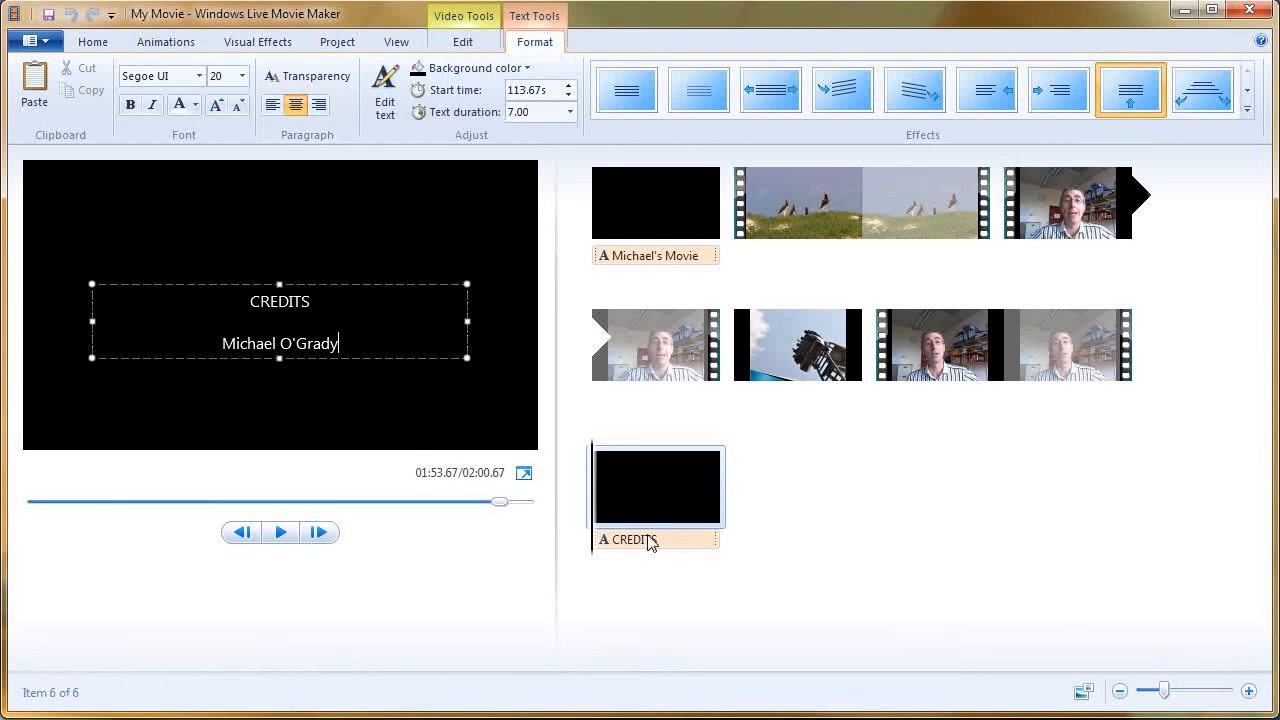
Step: Add a Starring credit after the Credits screen, entering the cast member's full name with their website address on the line below
left_click(100, 44)
left_click(394, 112)
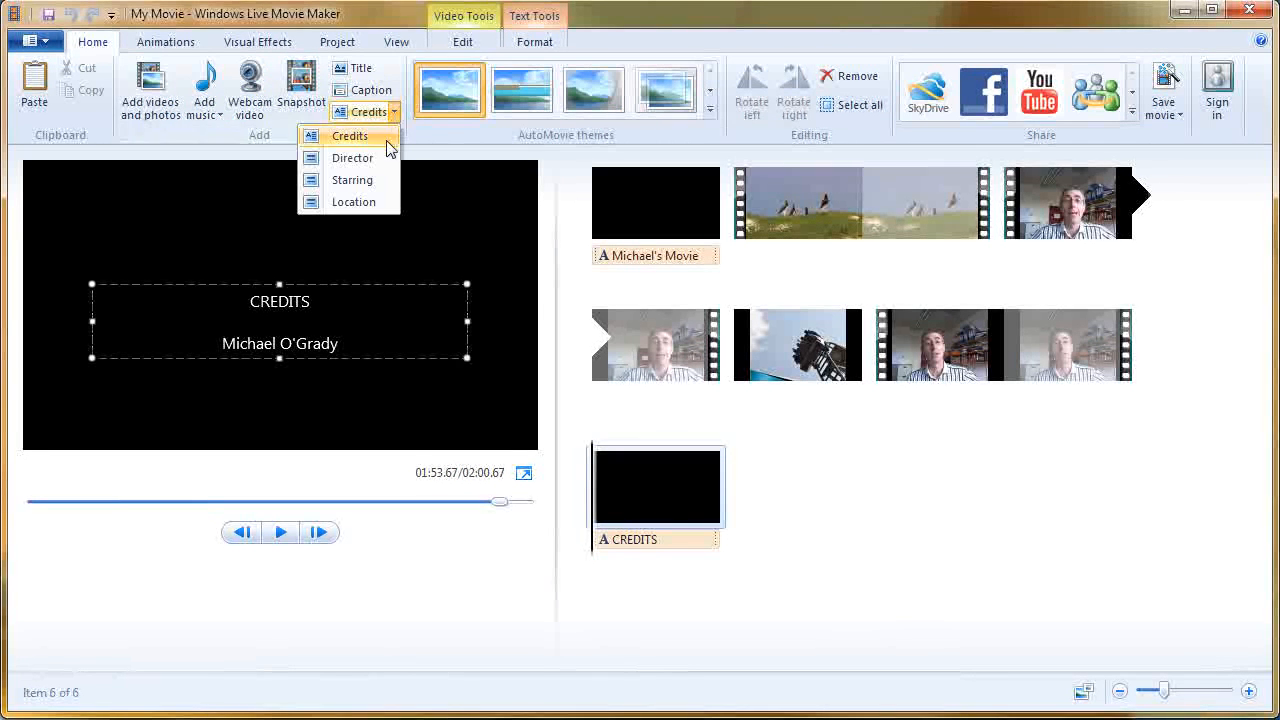
left_click(361, 180)
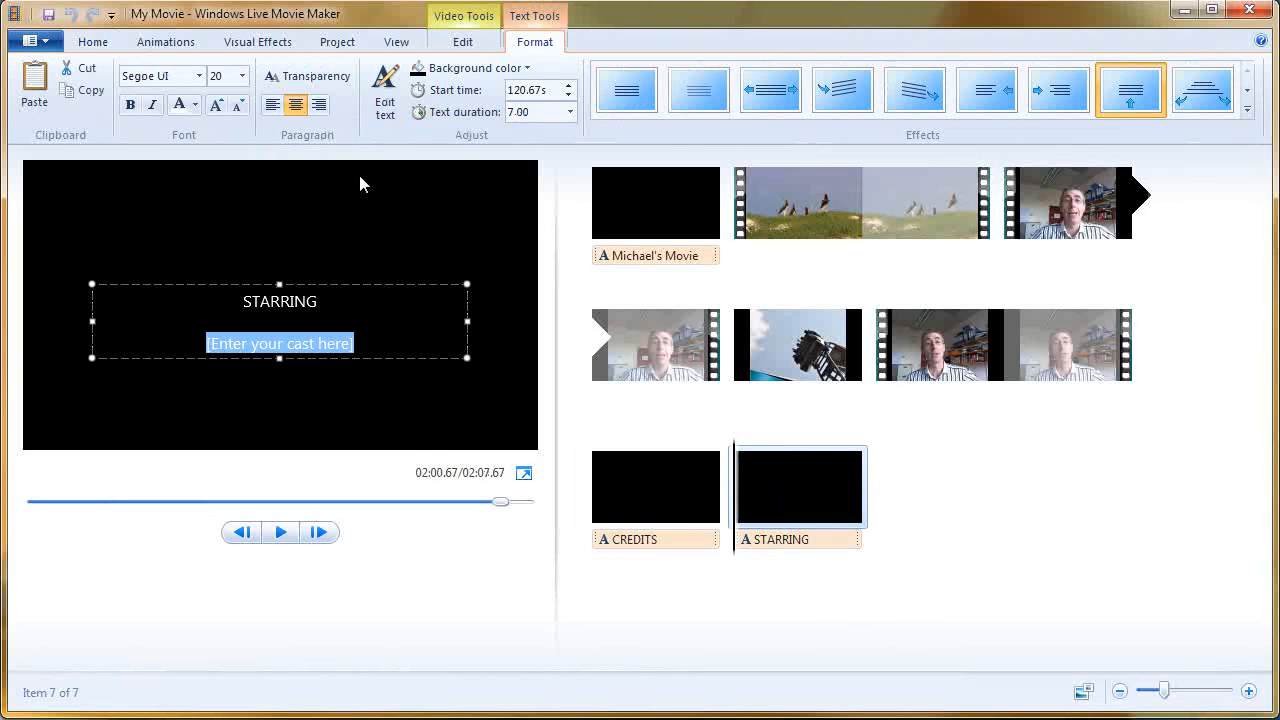
type("Michael ")
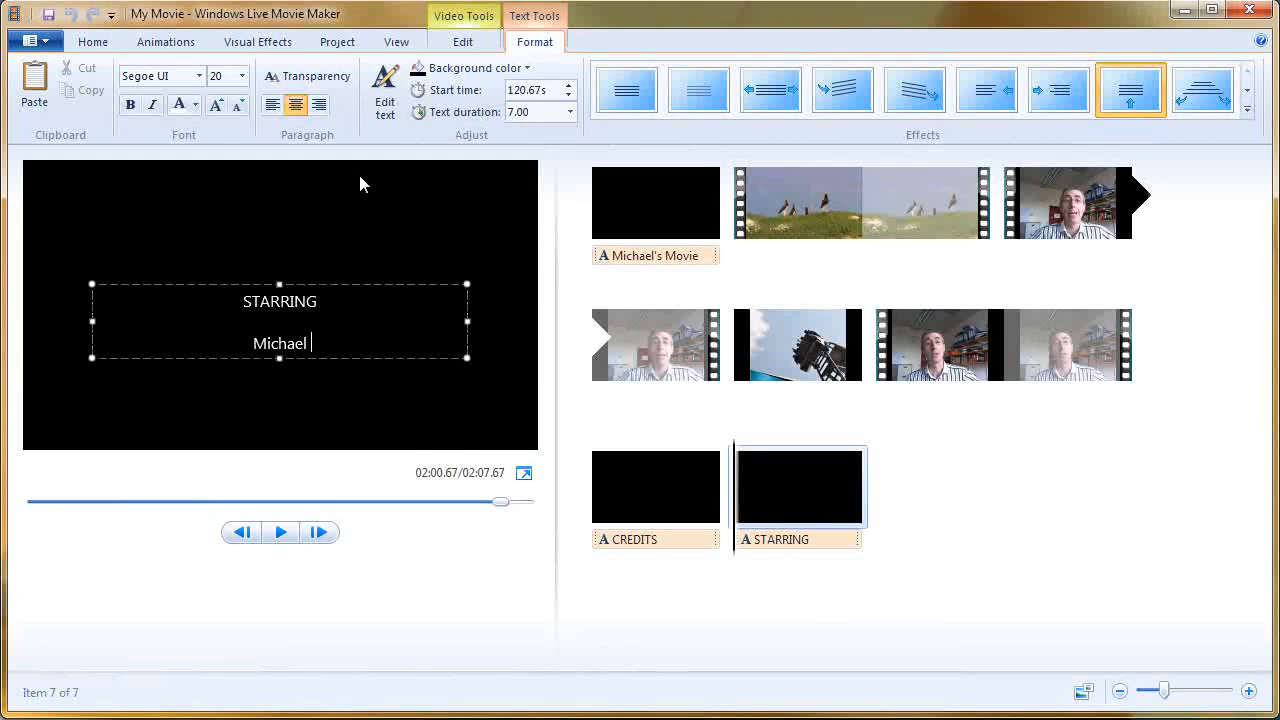
type("O'Grady")
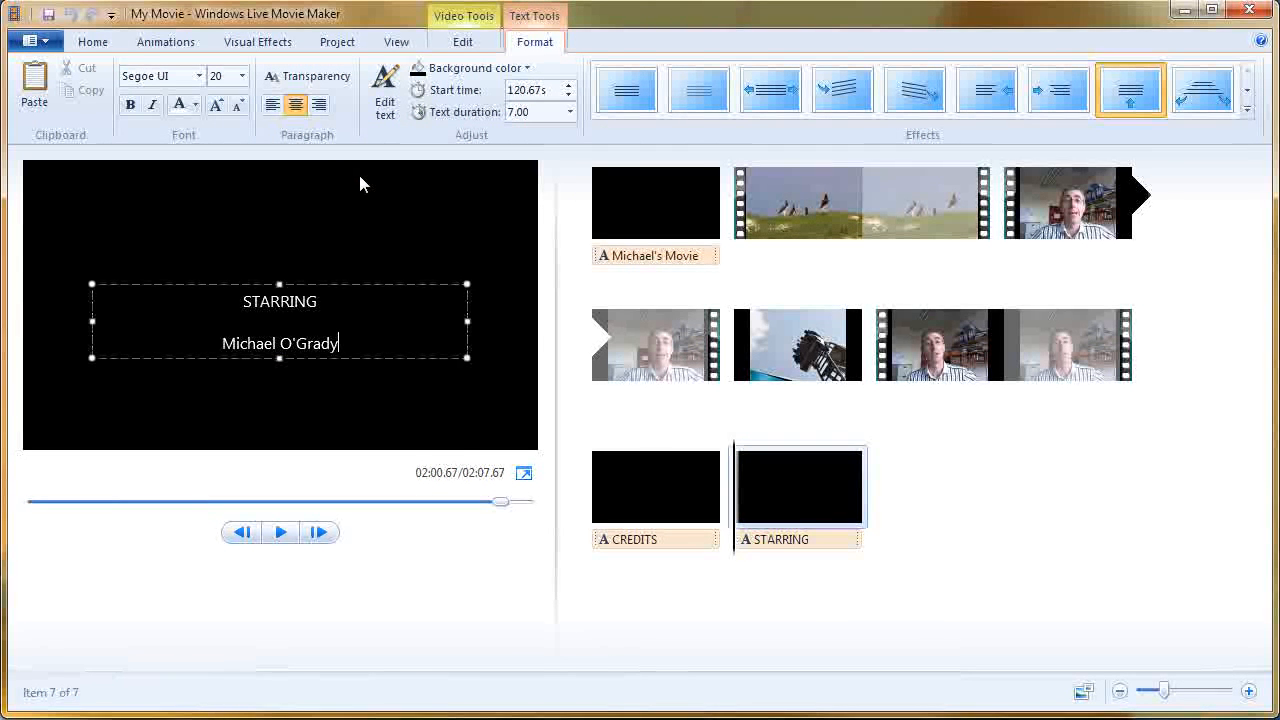
key("Return")
type("www.")
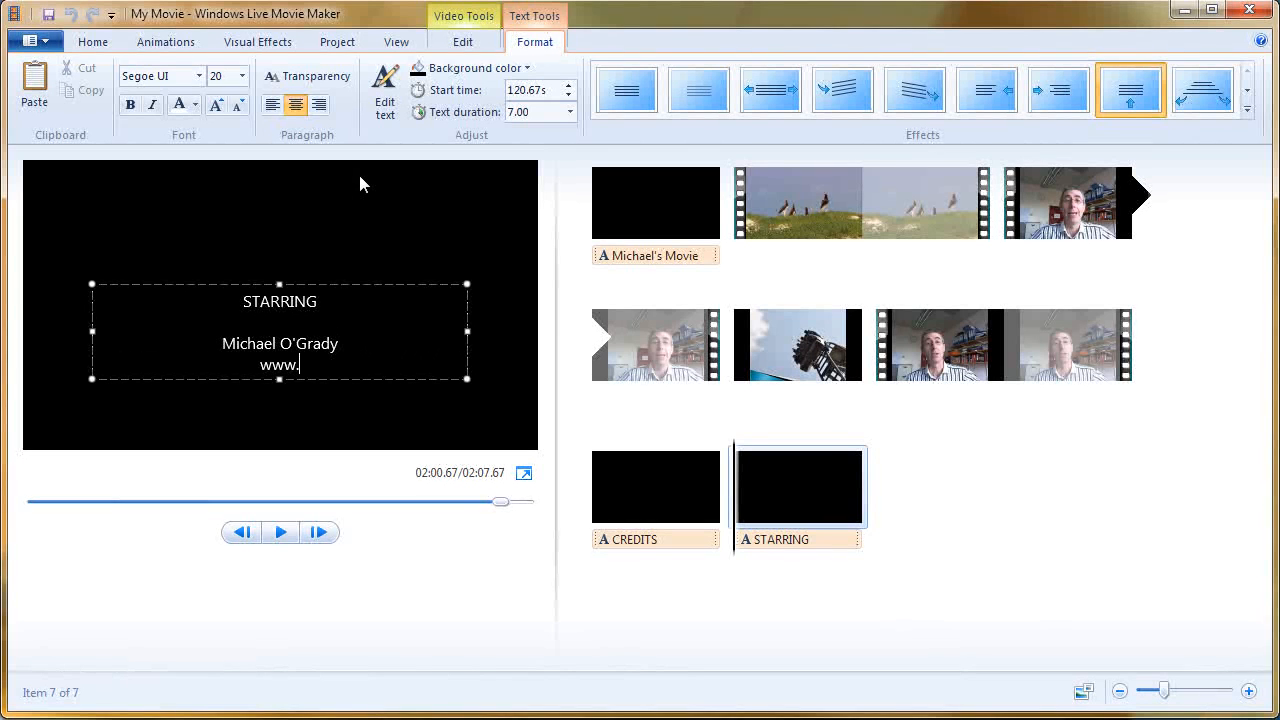
type("mogrady.co.uk")
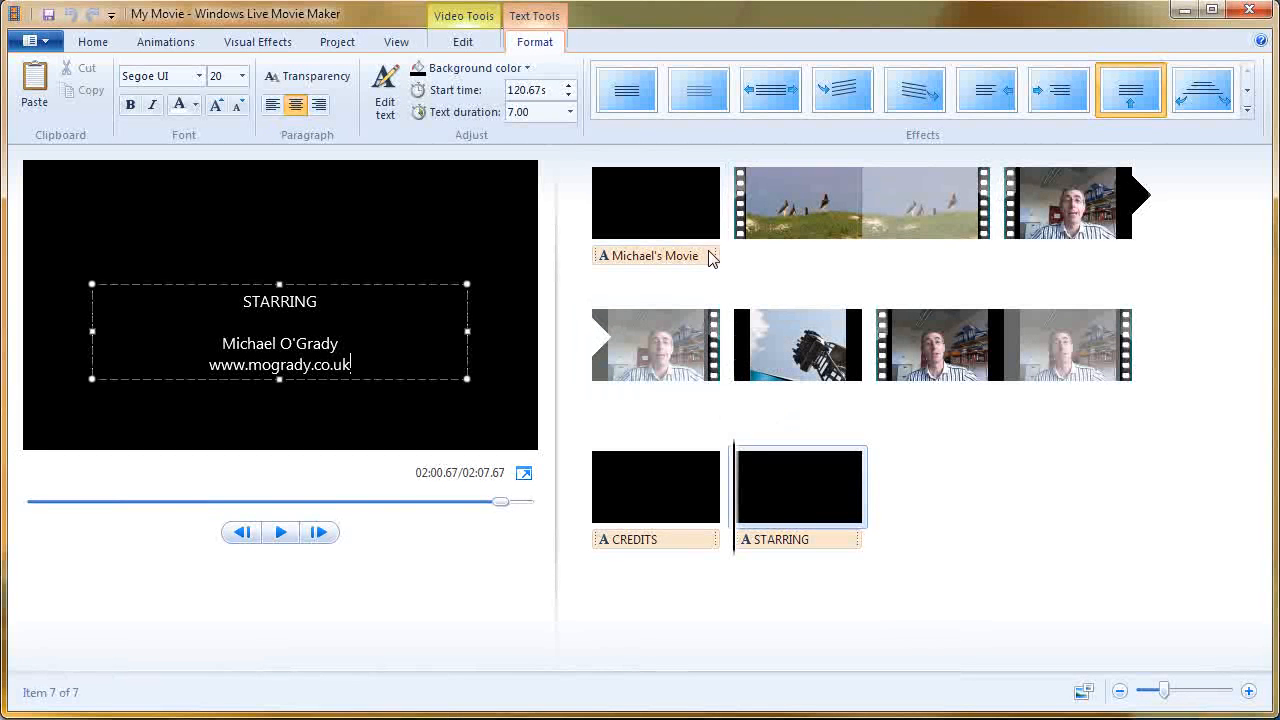
Step: Apply the fine-dotted dissolve transition between the opening title and the Wildlife clip
mouse_move(712, 255)
left_mouse_down()
mouse_move(591, 251)
mouse_move(746, 251)
mouse_move(717, 254)
mouse_move(736, 256)
left_mouse_up()
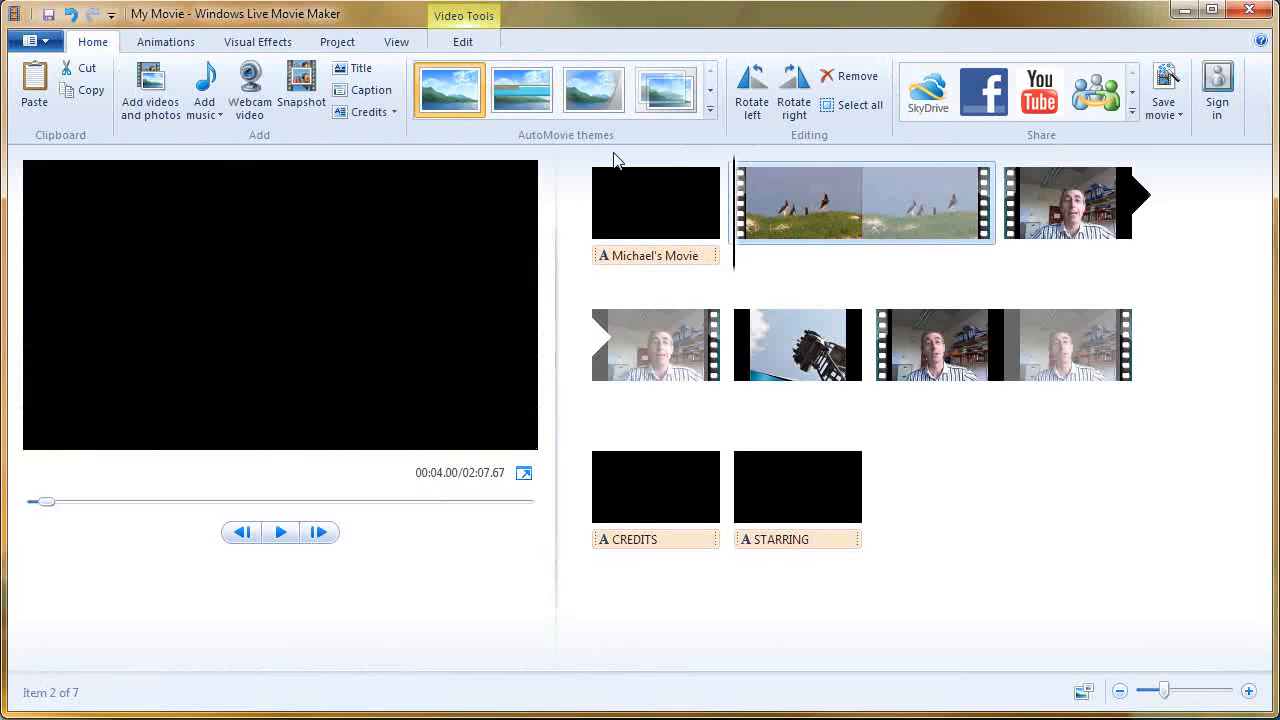
left_click(190, 44)
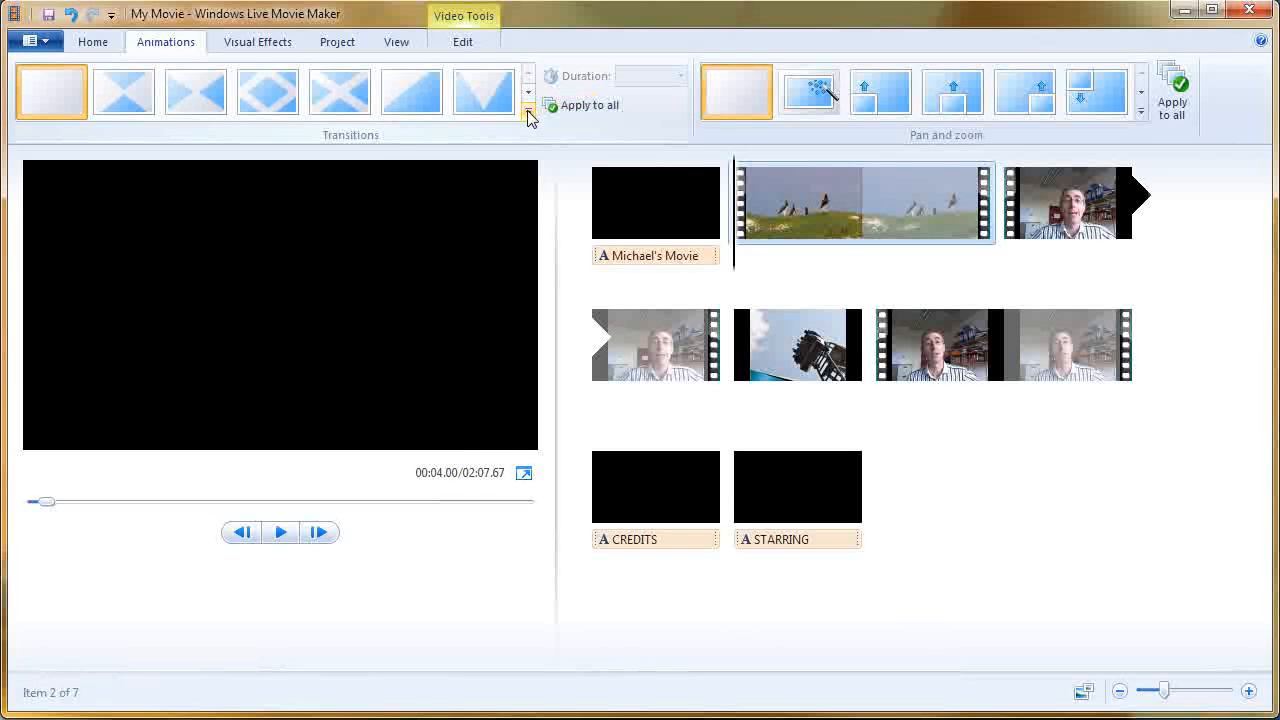
left_click(528, 116)
scroll(530, 115, "down", 3)
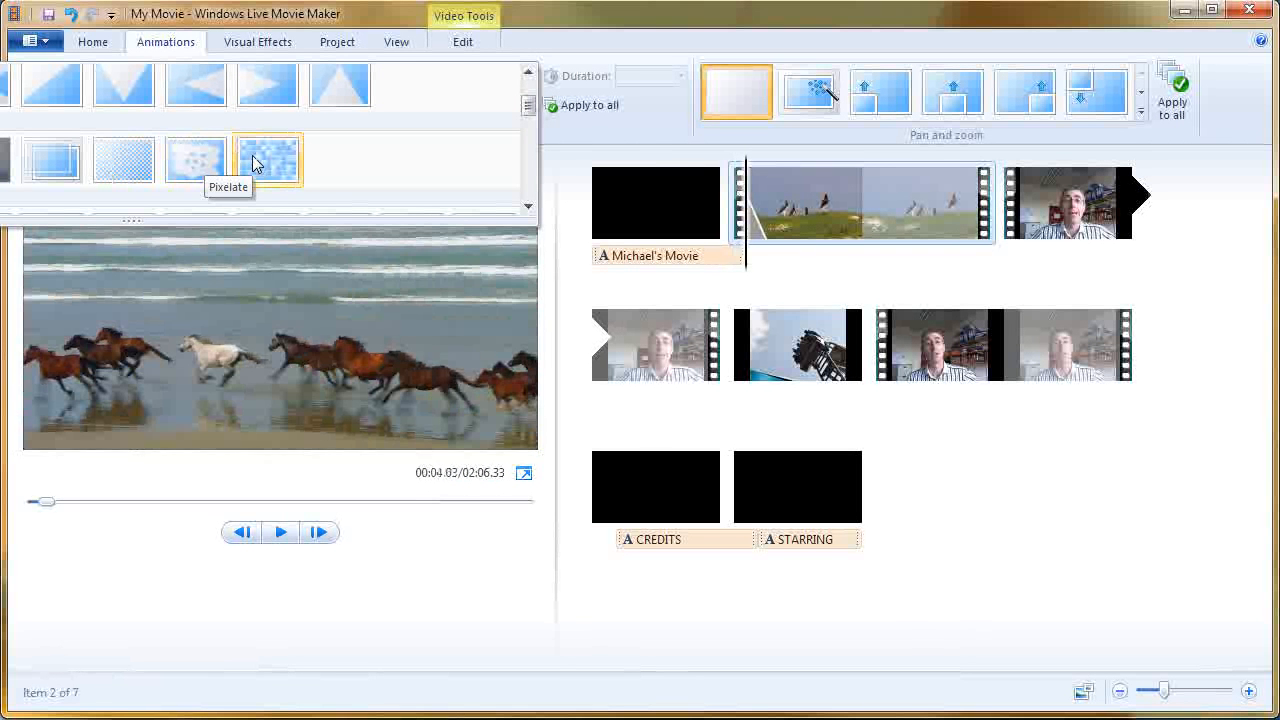
left_click(115, 172)
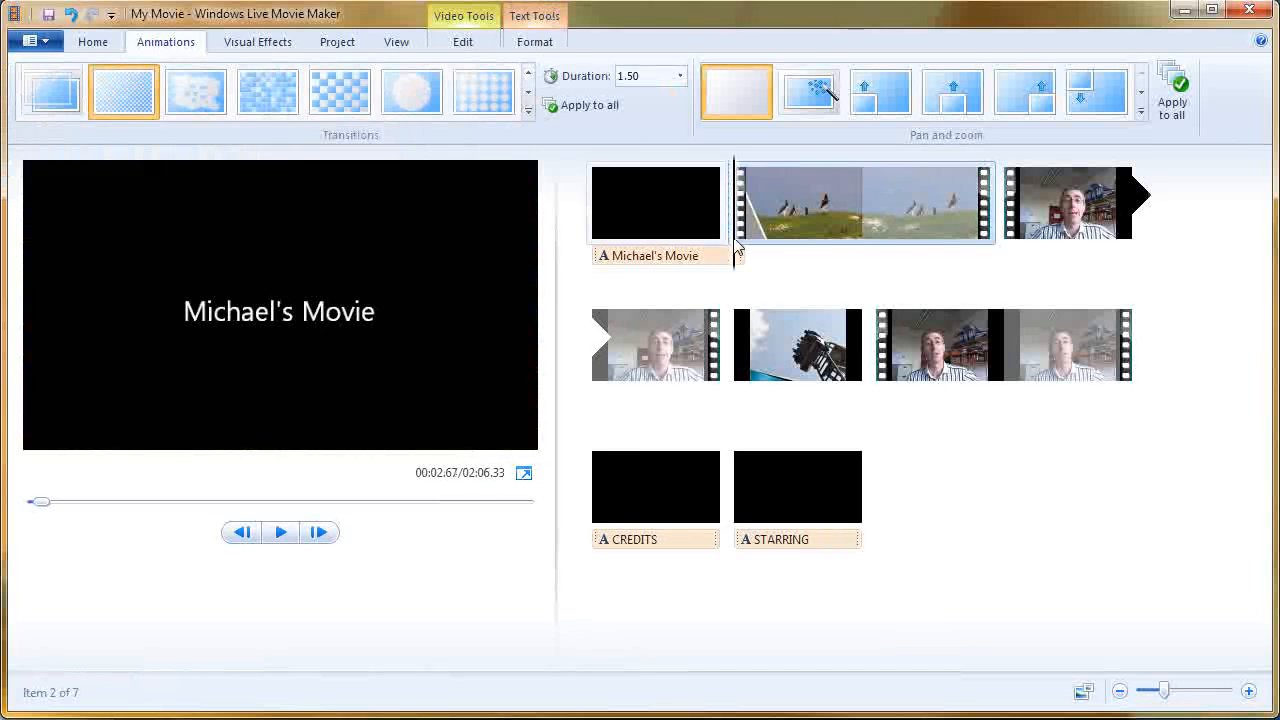
Step: Apply the Roll transition between the Wildlife clip and the first webcam clip
left_click(1010, 230)
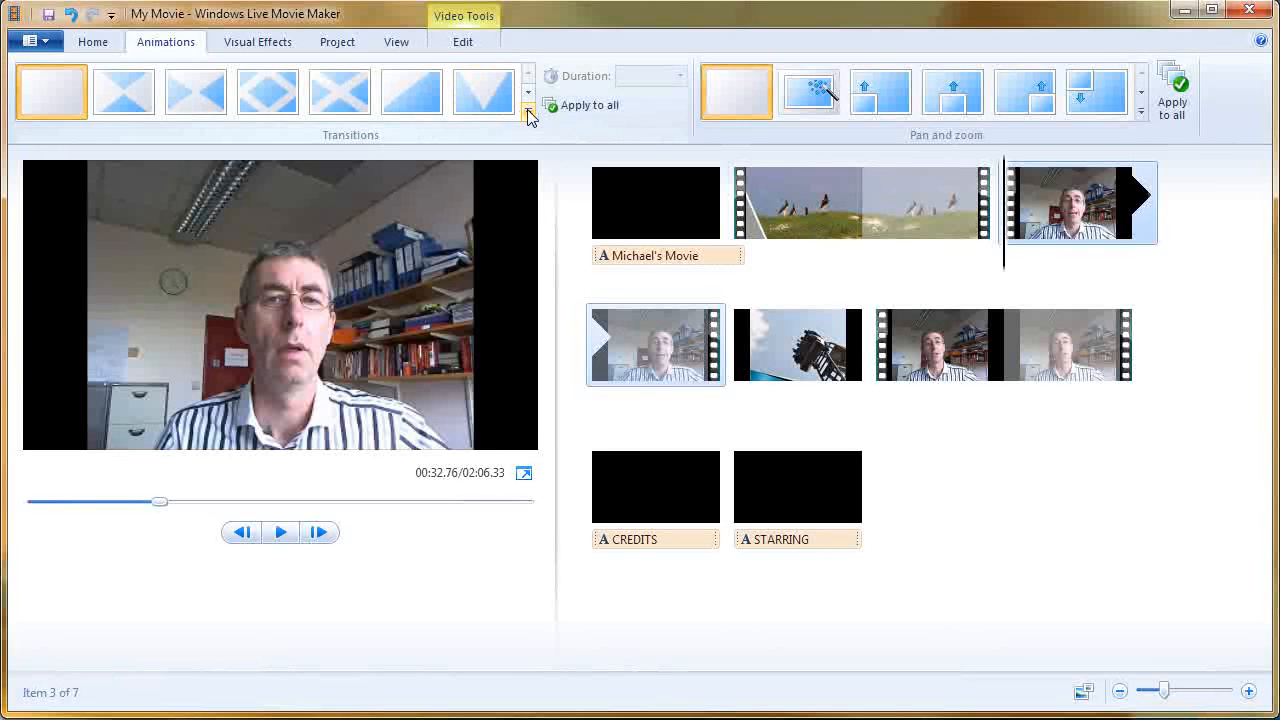
left_click(528, 110)
left_click_drag(529, 93, 530, 142)
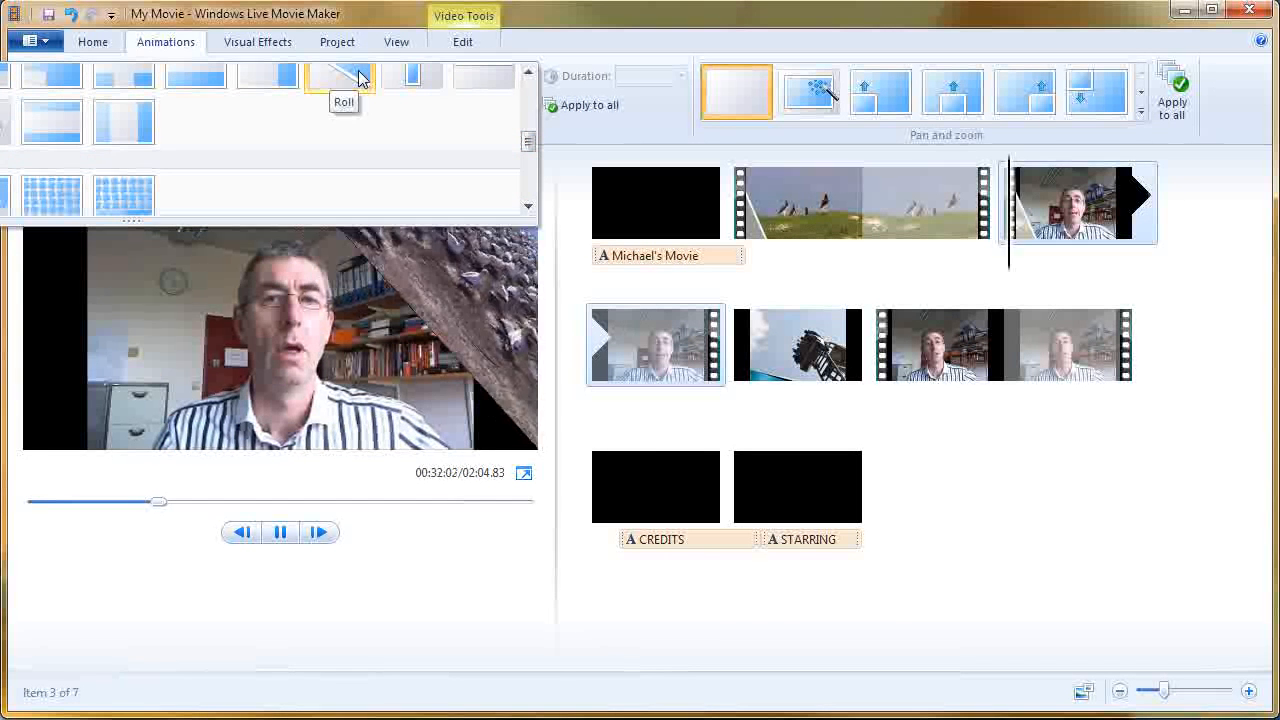
left_click(358, 78)
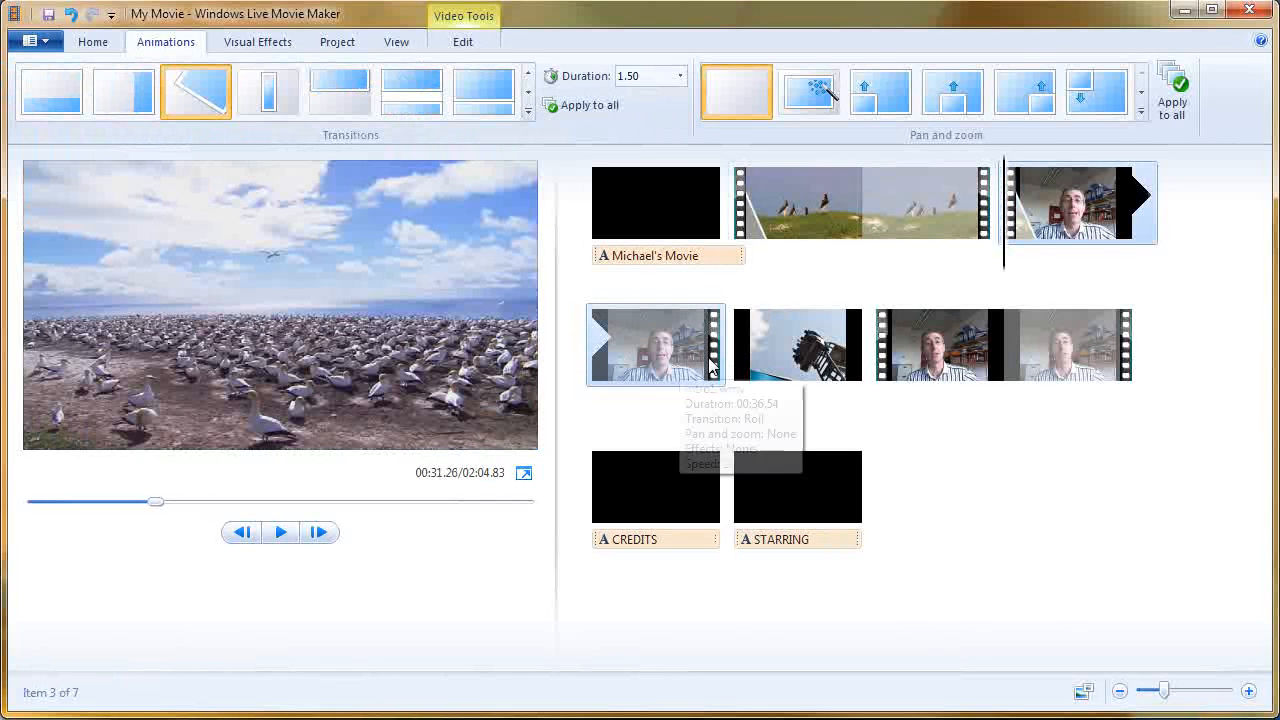
Step: Apply the first wavy-grid transition between the first webcam clip and the roller coaster photo
left_click(752, 360)
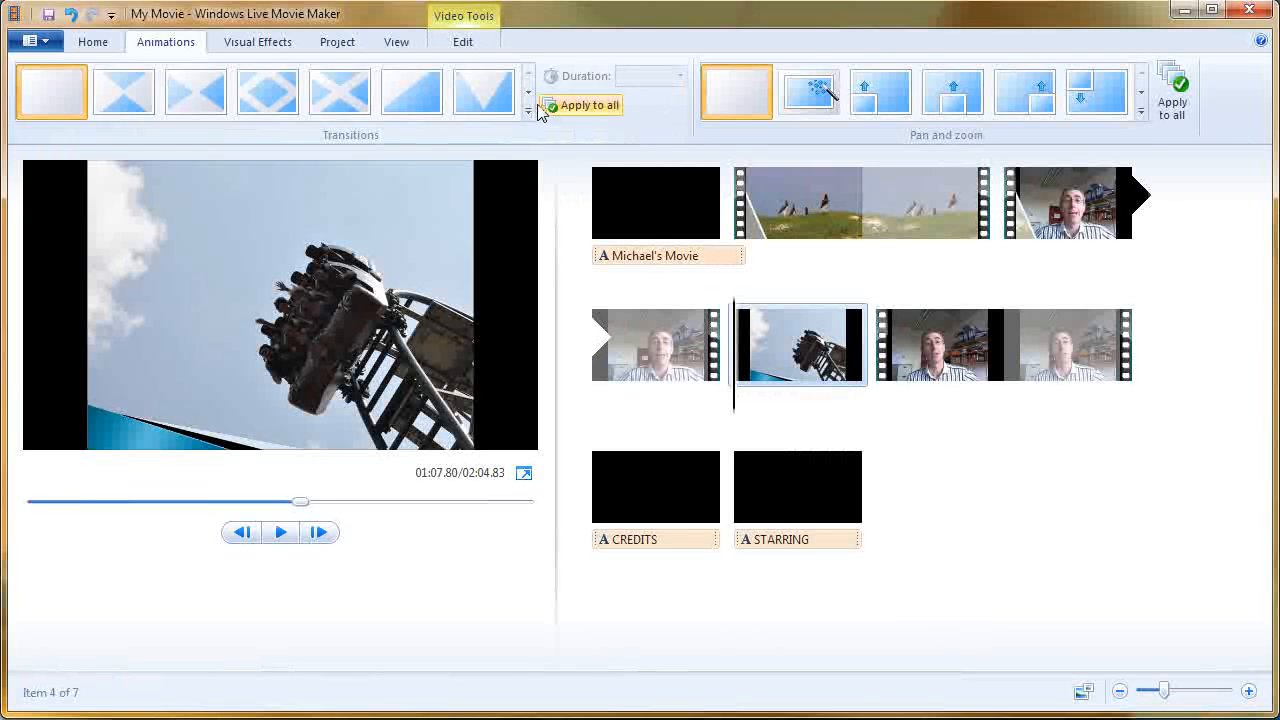
left_click(529, 111)
left_click_drag(530, 105, 529, 154)
left_click(50, 163)
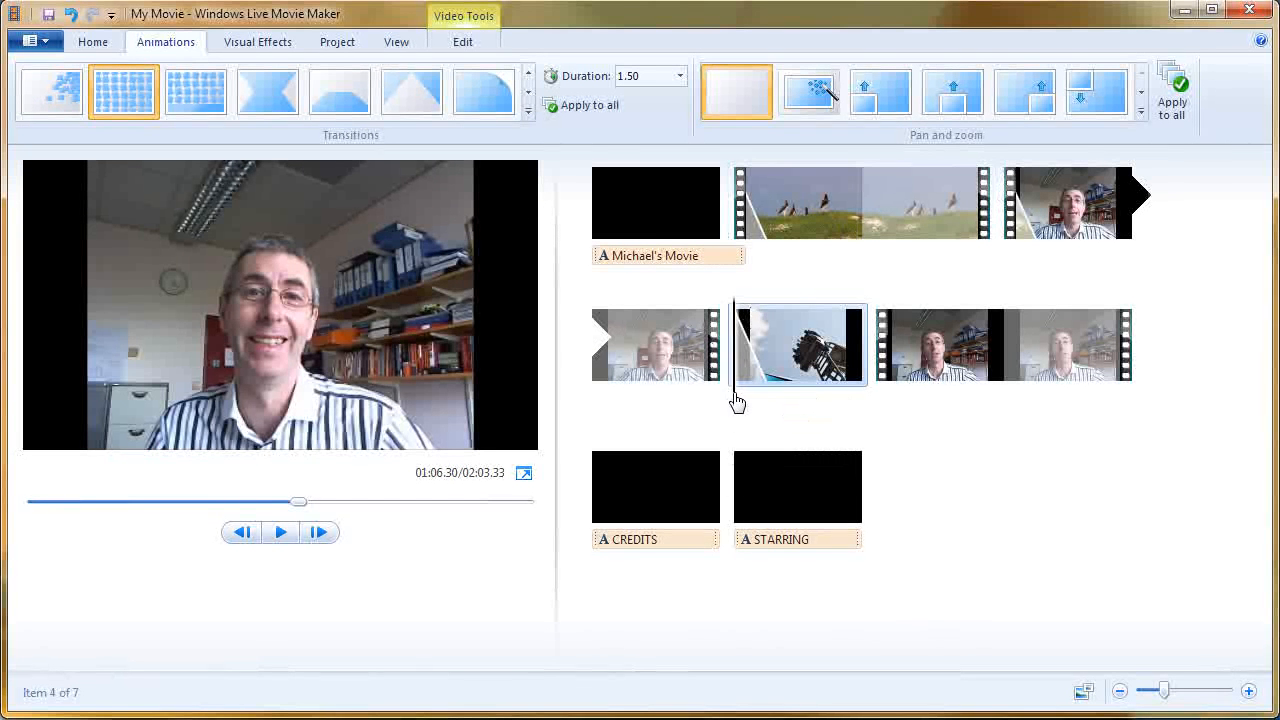
Step: Apply the Zig zag horizontal transition between the roller coaster photo and the second webcam clip
left_click_drag(737, 402, 876, 400)
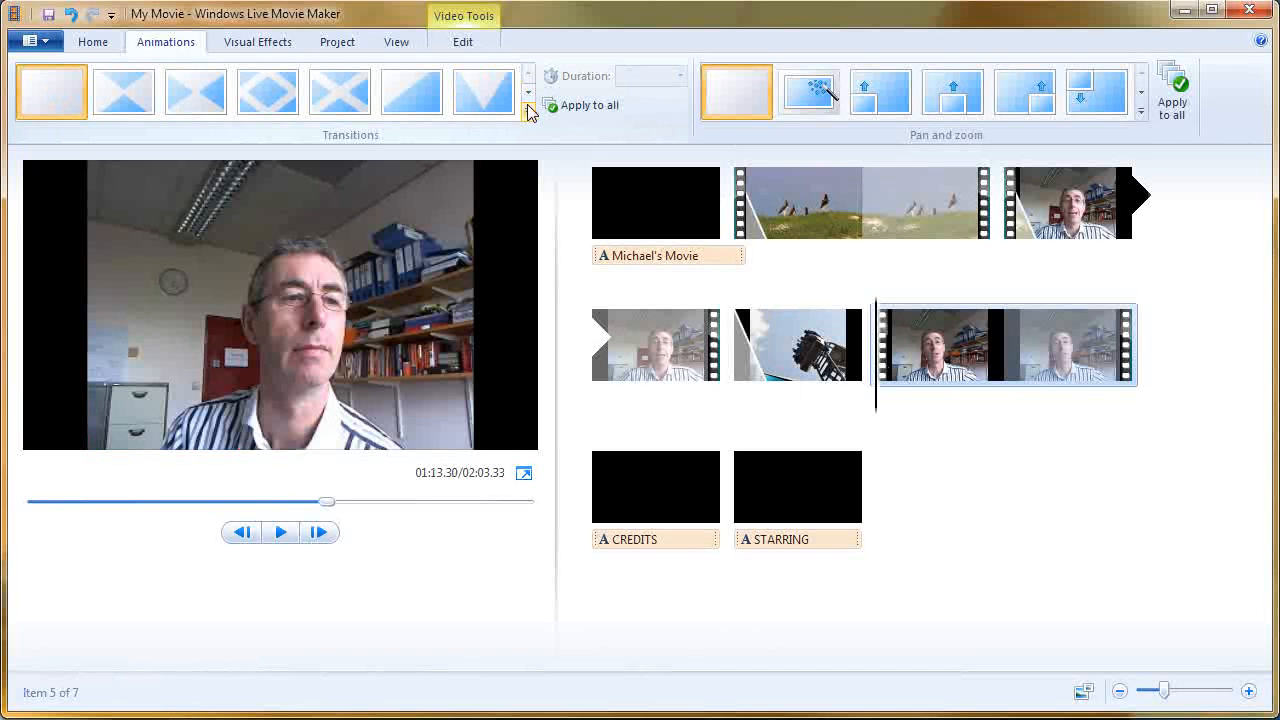
left_click(529, 111)
left_click_drag(528, 98, 521, 176)
mouse_move(262, 160)
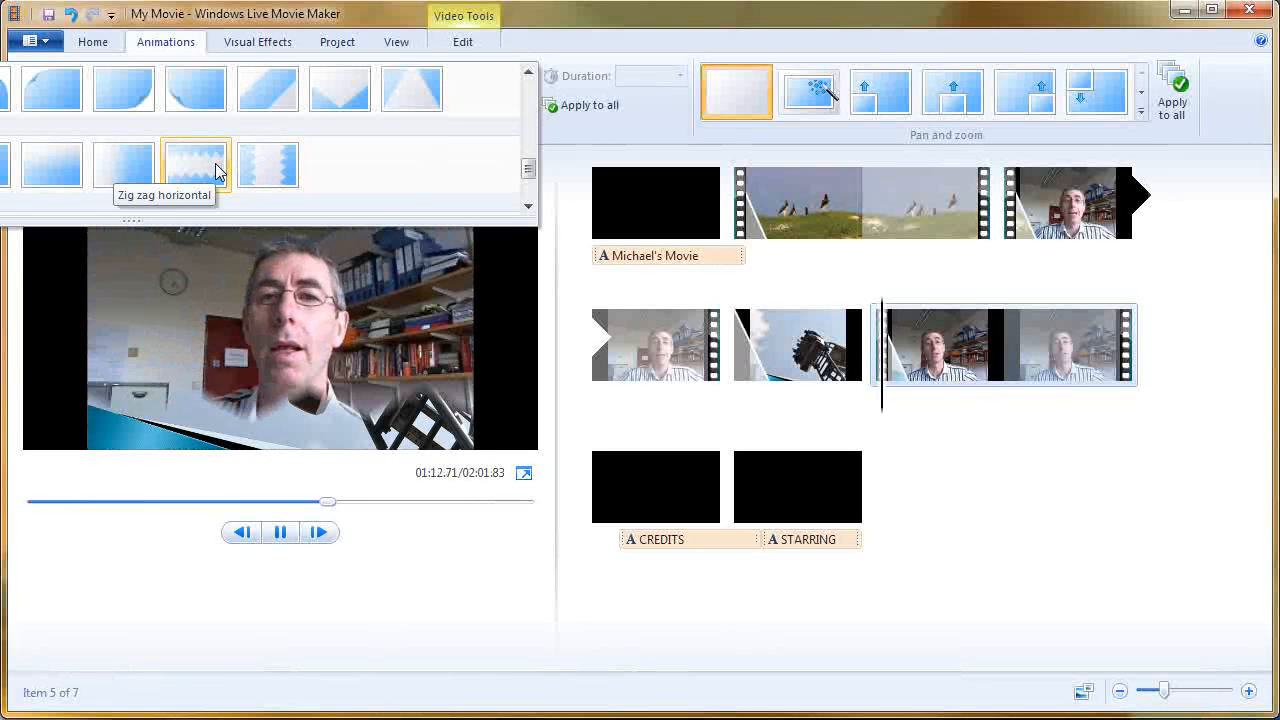
left_click(219, 170)
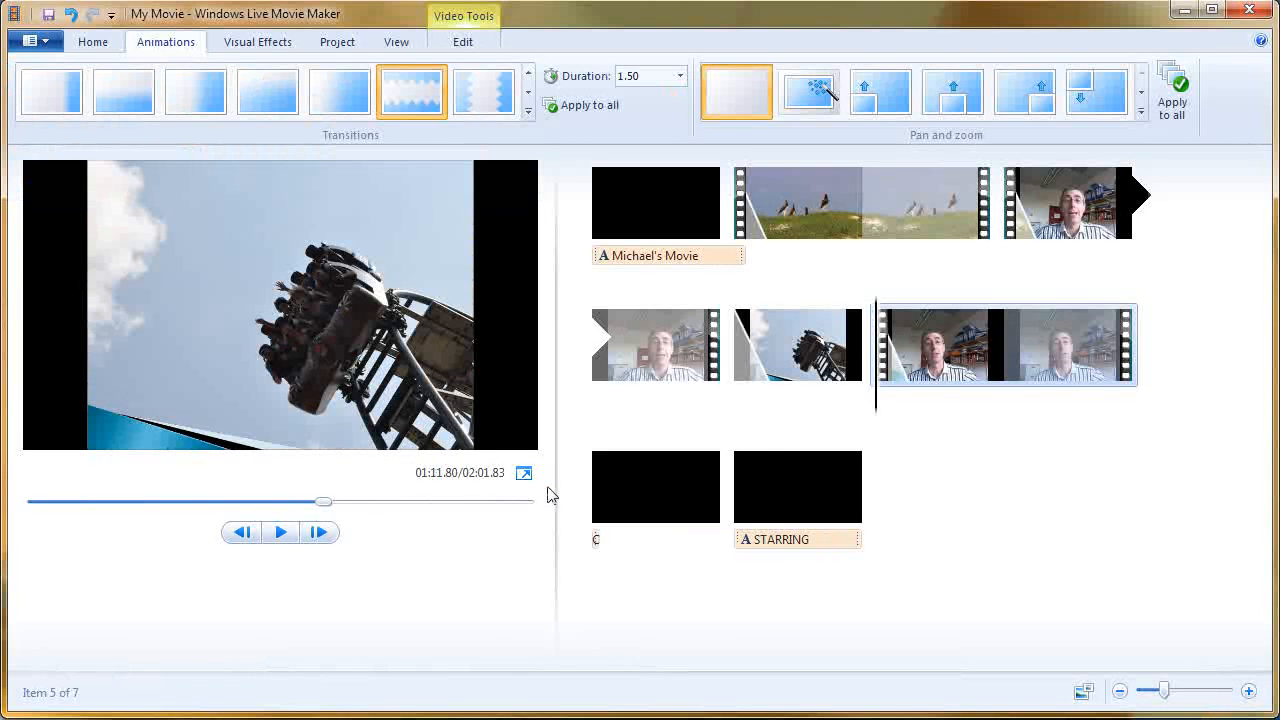
Step: Delete both the Credits and the Starring screens from the end of the movie
left_click(594, 488)
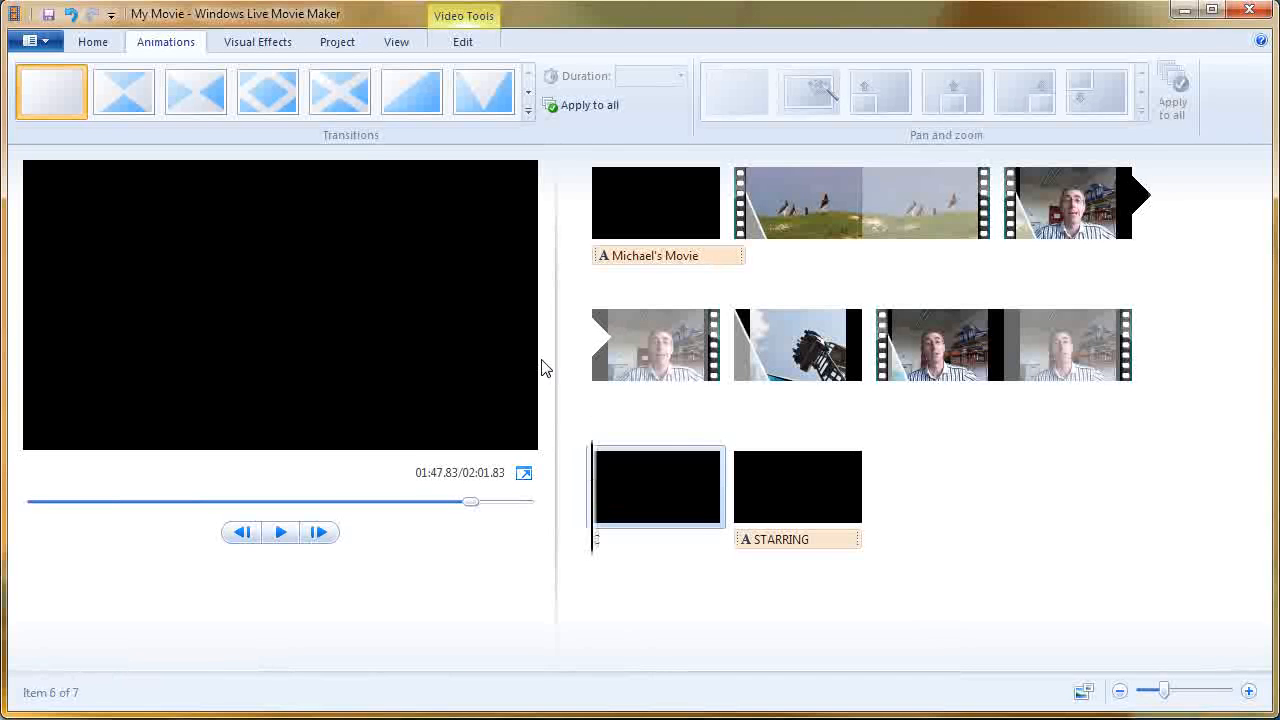
left_click_drag(595, 553, 633, 551)
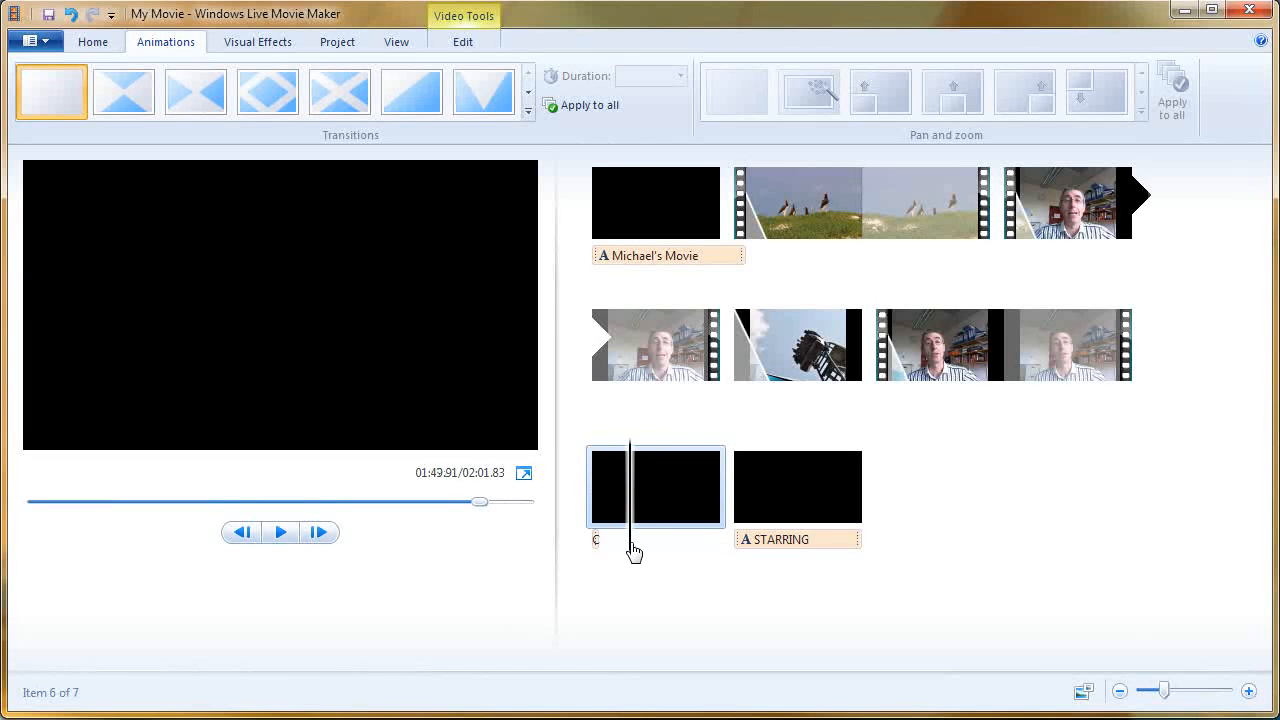
left_click(596, 549)
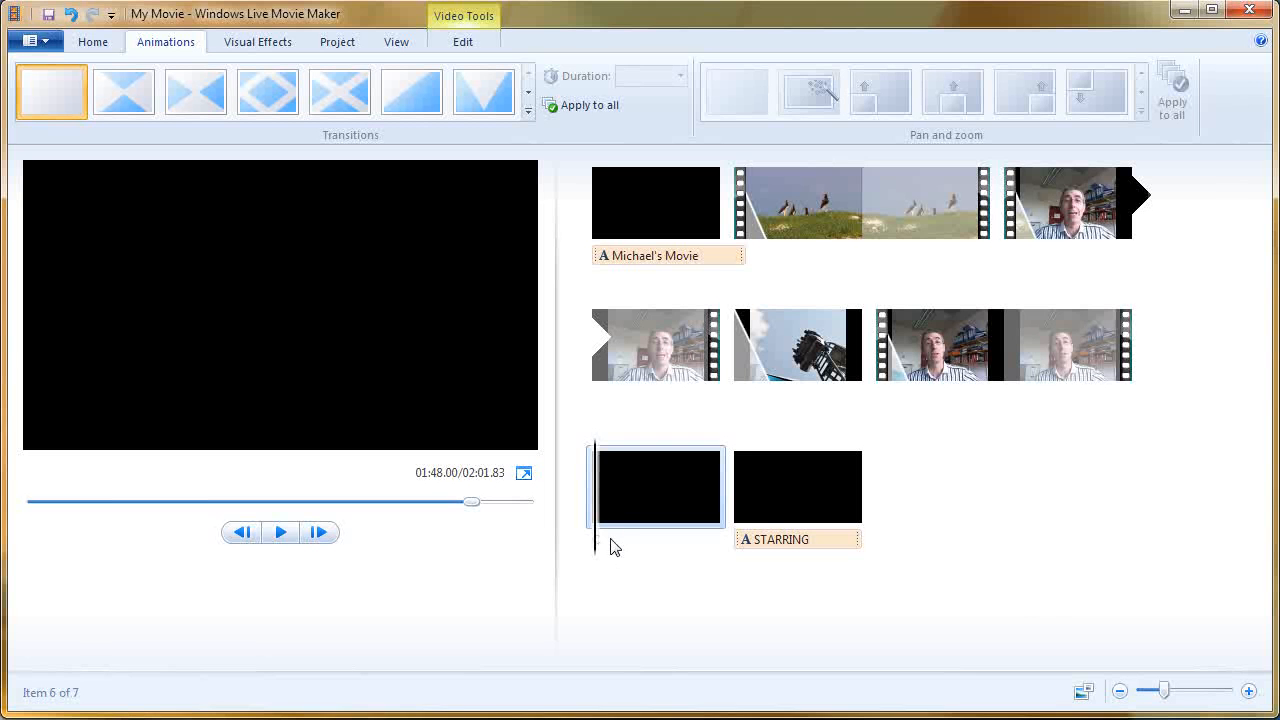
left_click(641, 476)
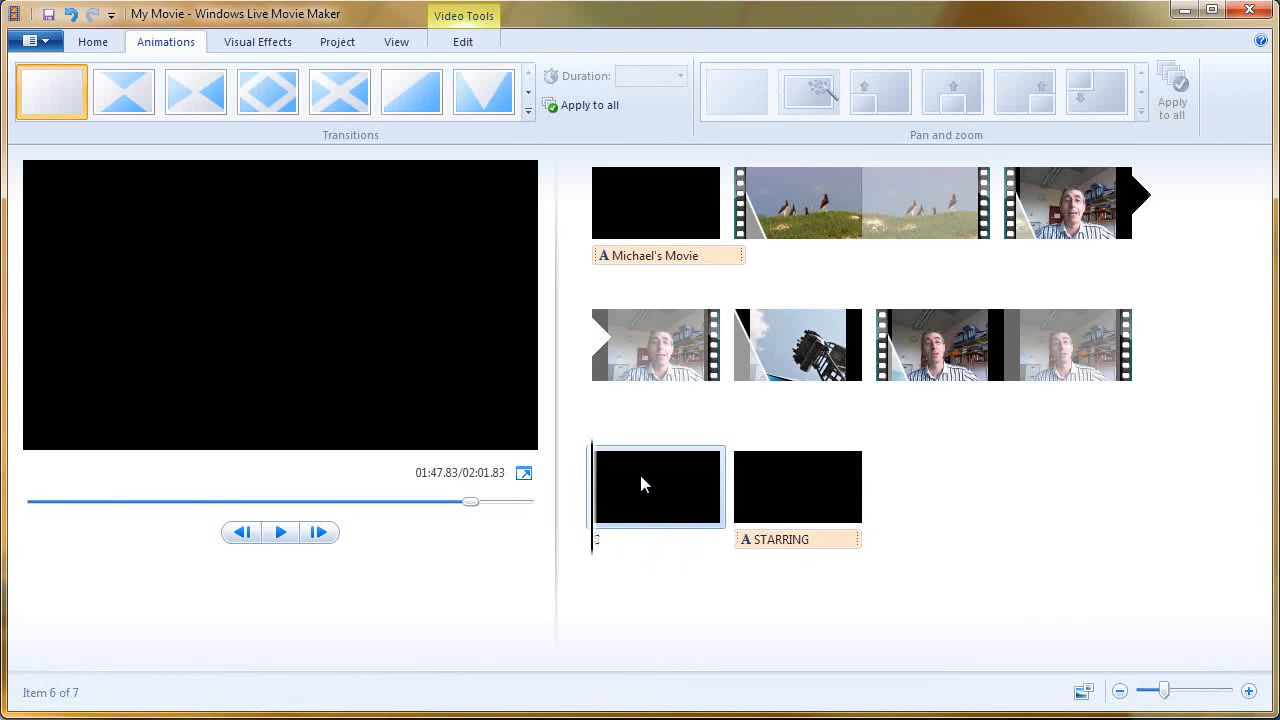
key("Delete")
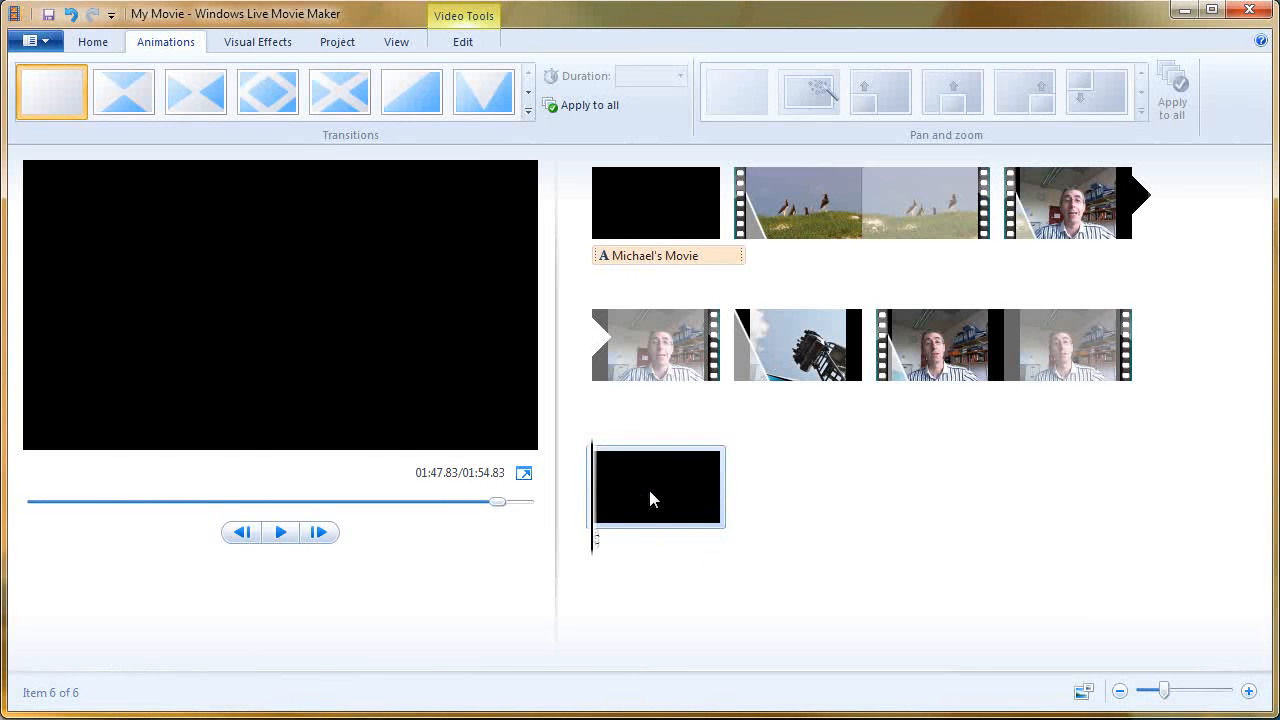
key("Delete")
Step: Undo the deletion of the Credits and Starring screens and redo it
key("ctrl+z")
key("ctrl+z")
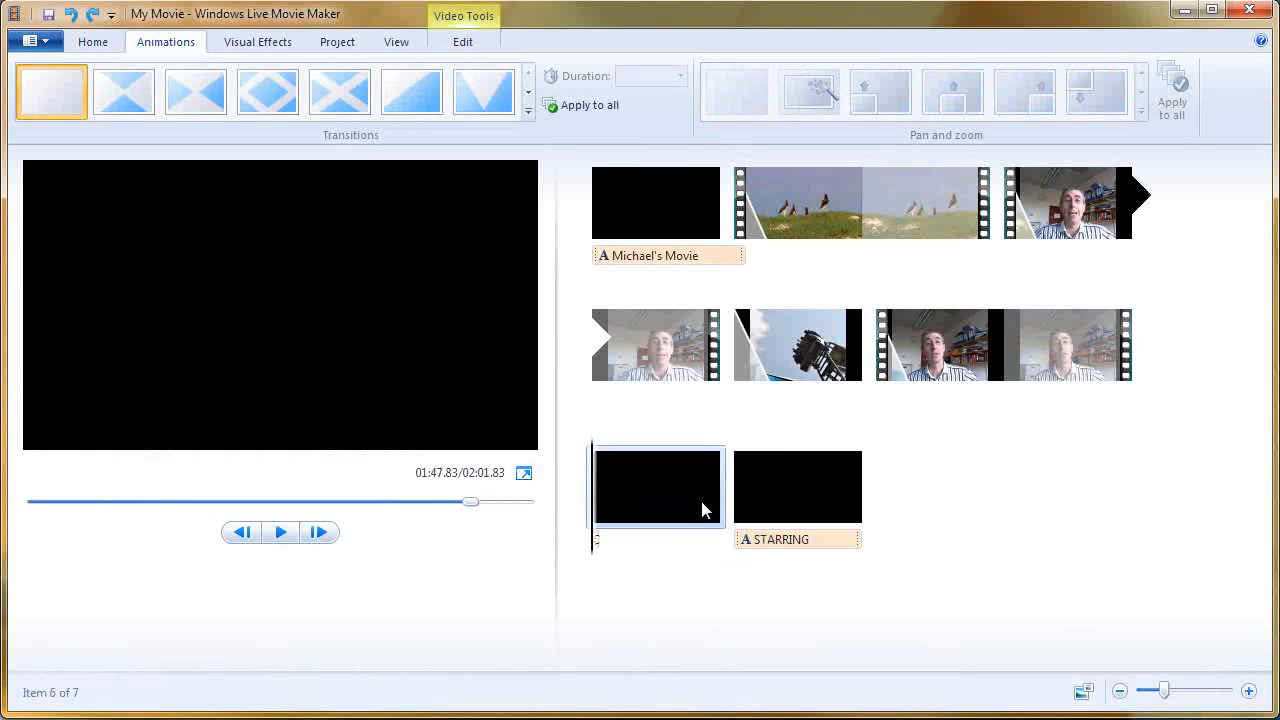
key("ctrl+y")
key("ctrl+y")
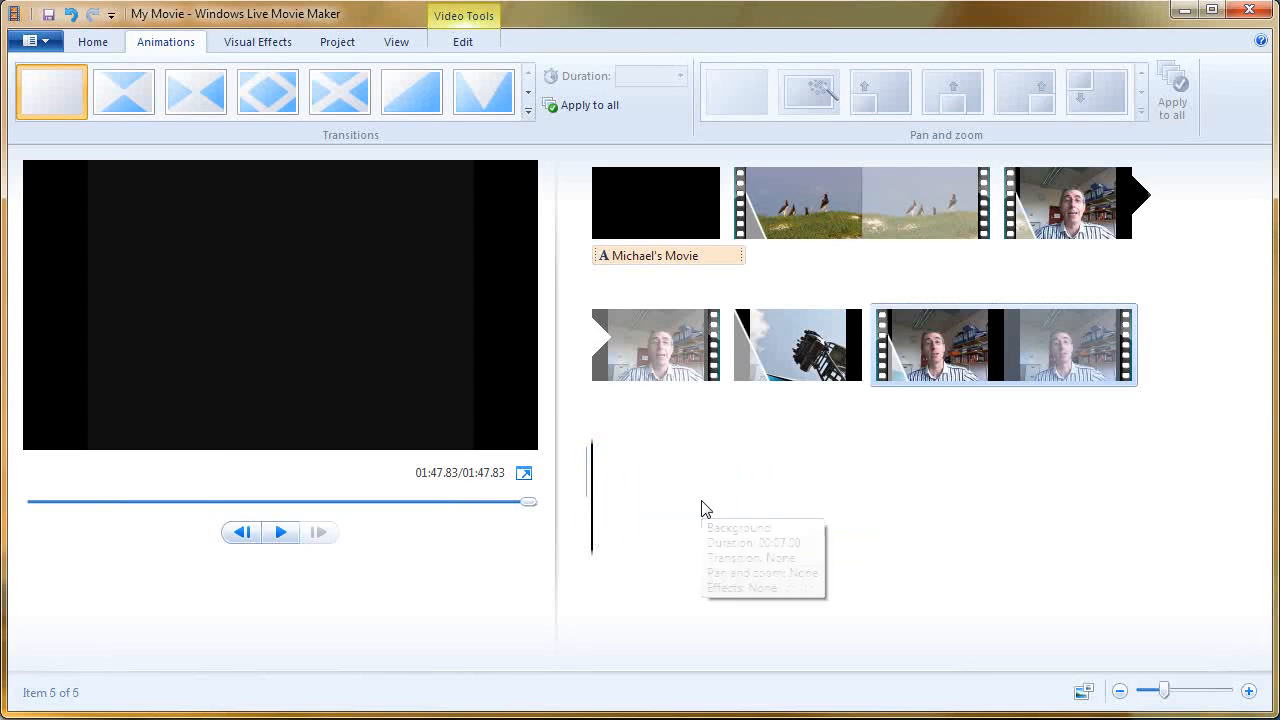
Step: Add a new Credits screen at the end of the movie with the author's first name directly under the heading
left_click(90, 41)
left_click(366, 111)
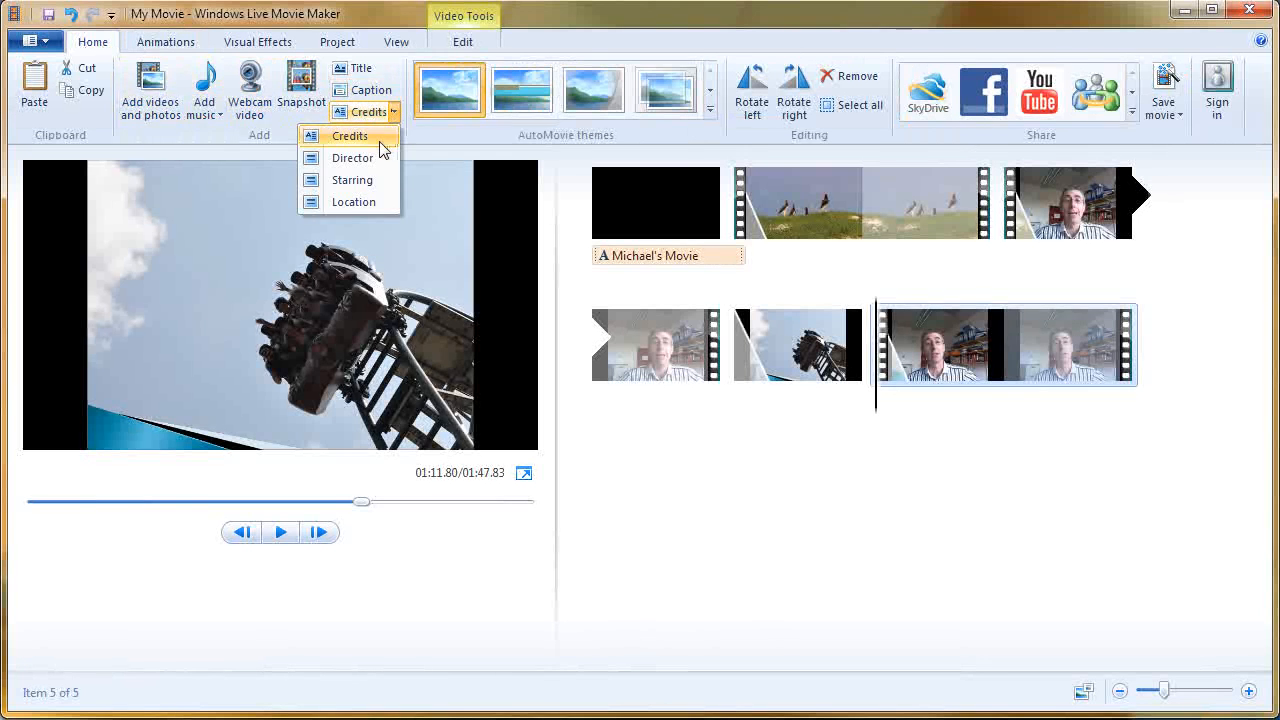
left_click(378, 138)
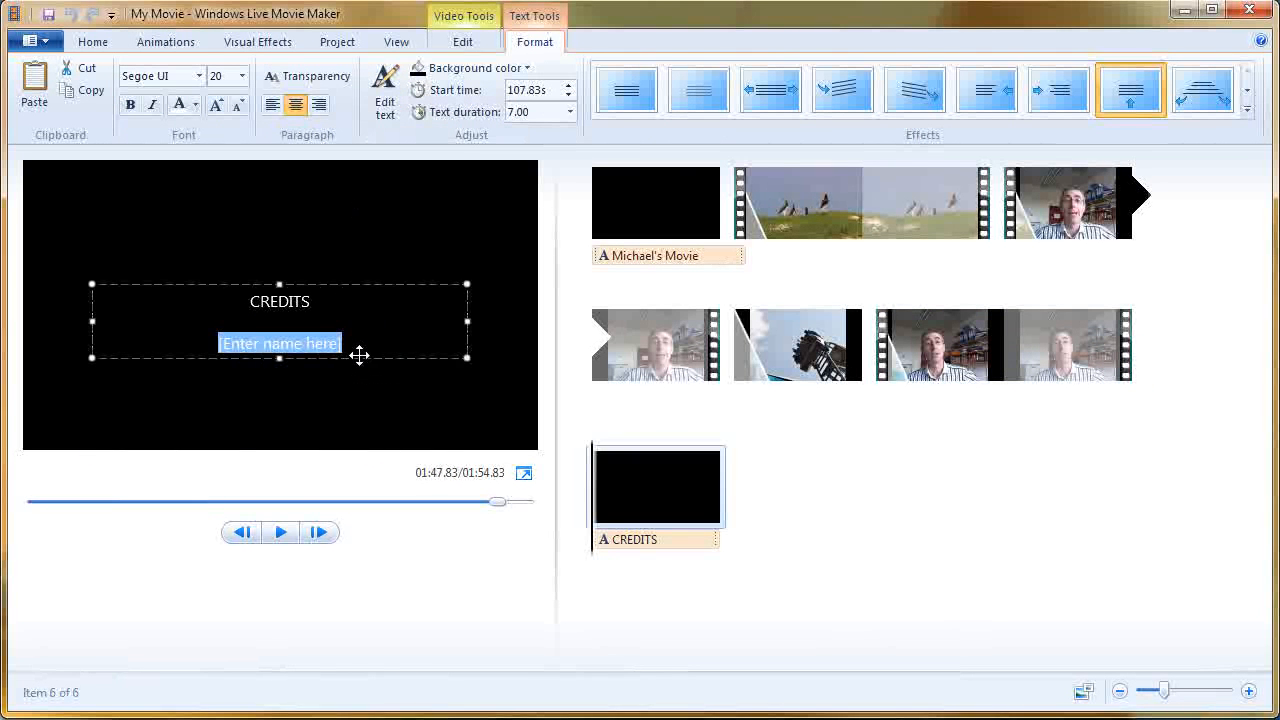
left_click(359, 346)
left_click_drag(359, 346, 218, 355)
type("Michael")
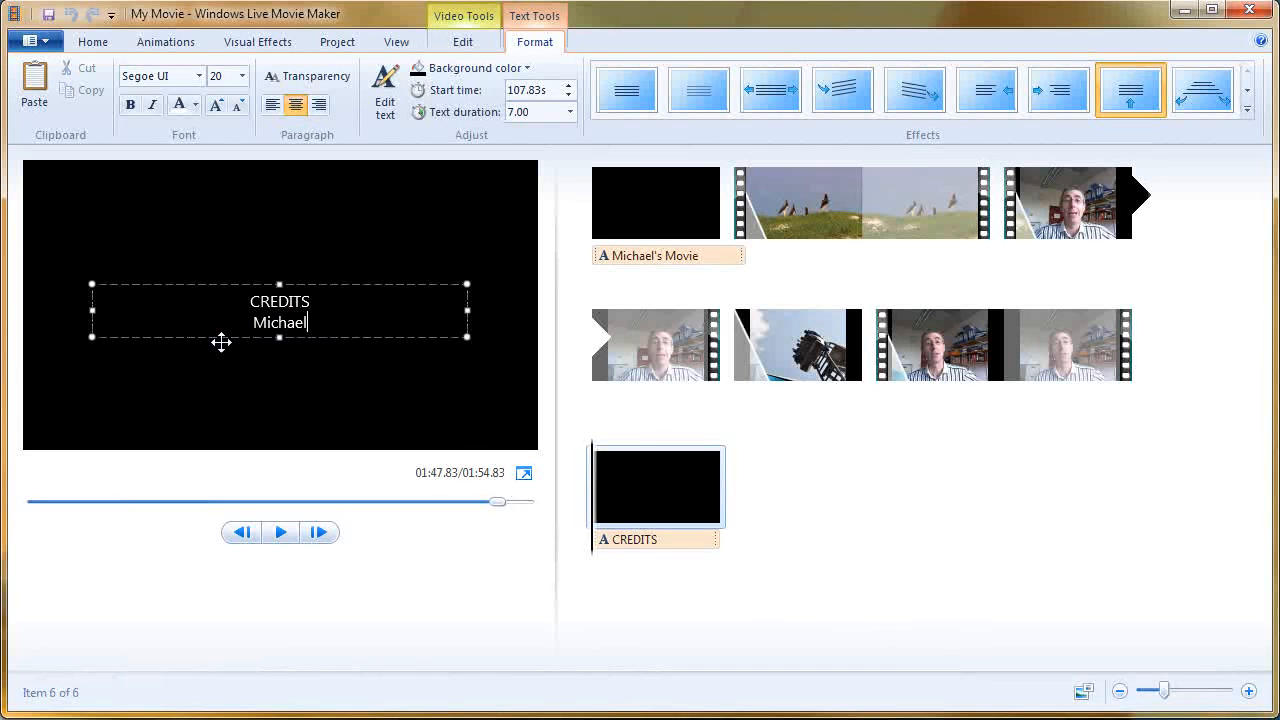
Step: Add a Starring screen after the Credits, entering the cast member's first name with their website address on the line below
left_click(92, 42)
left_click(393, 112)
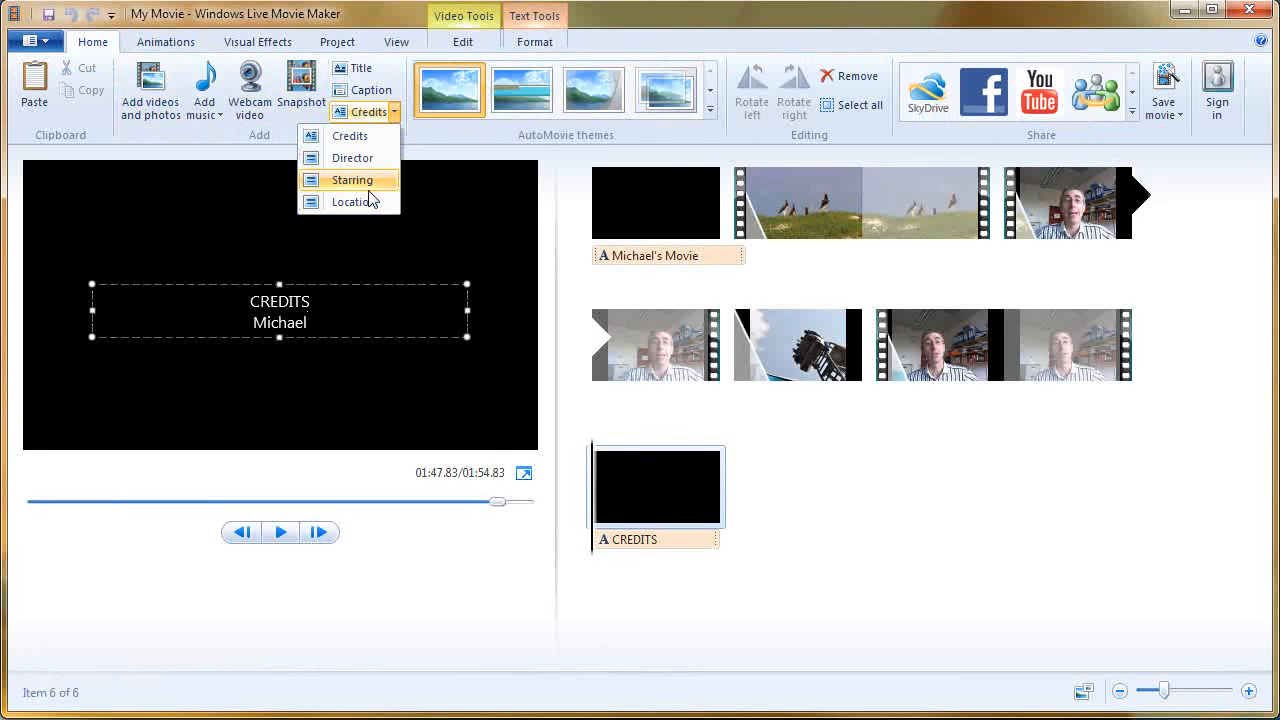
left_click(352, 180)
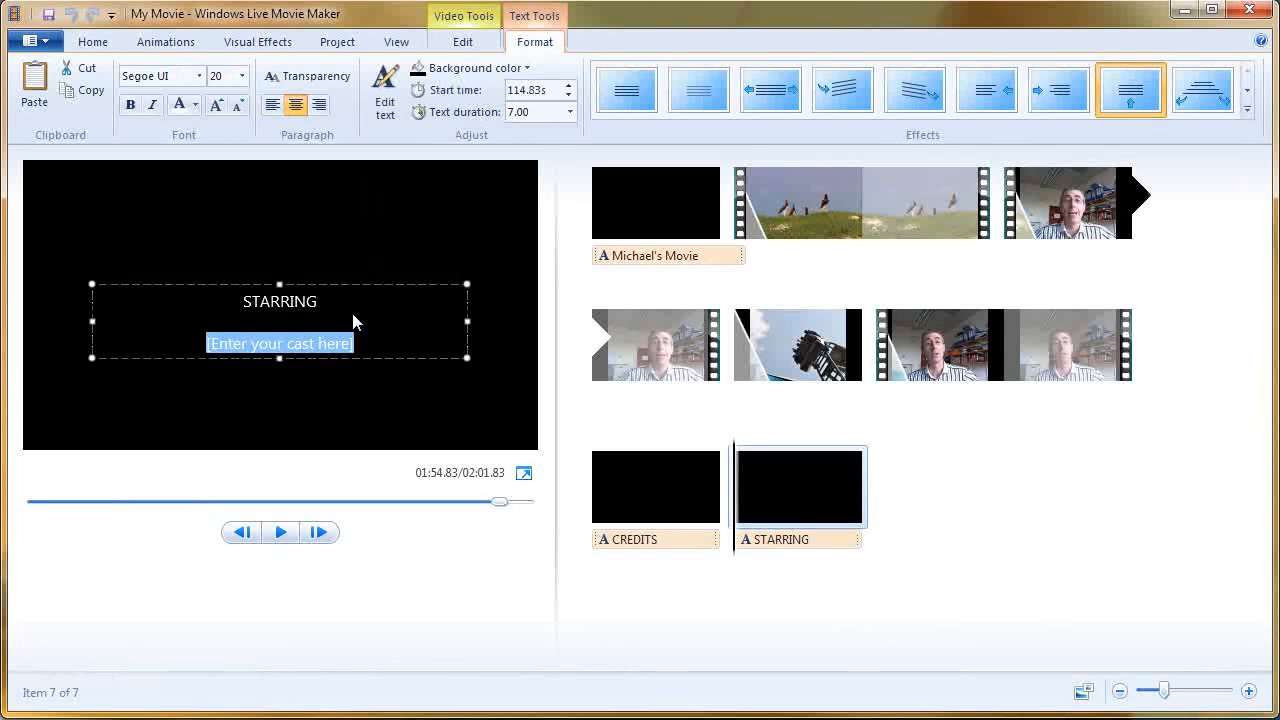
type("Michael")
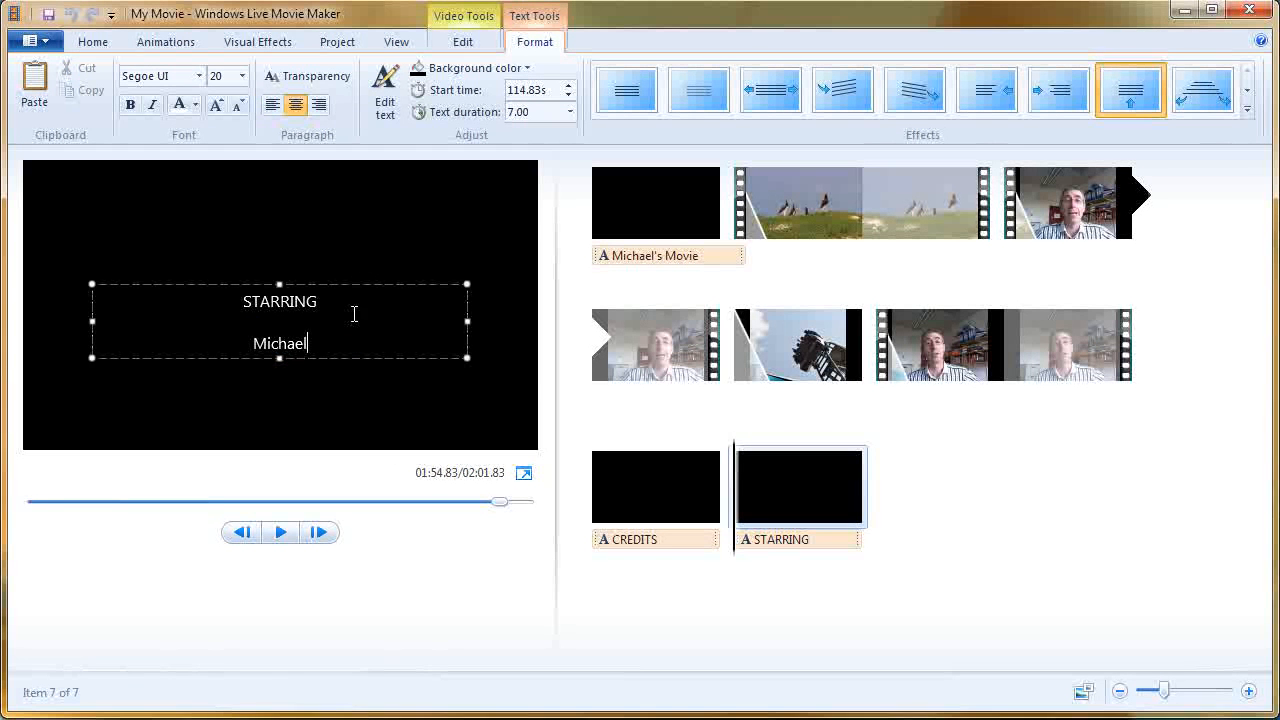
key("Return")
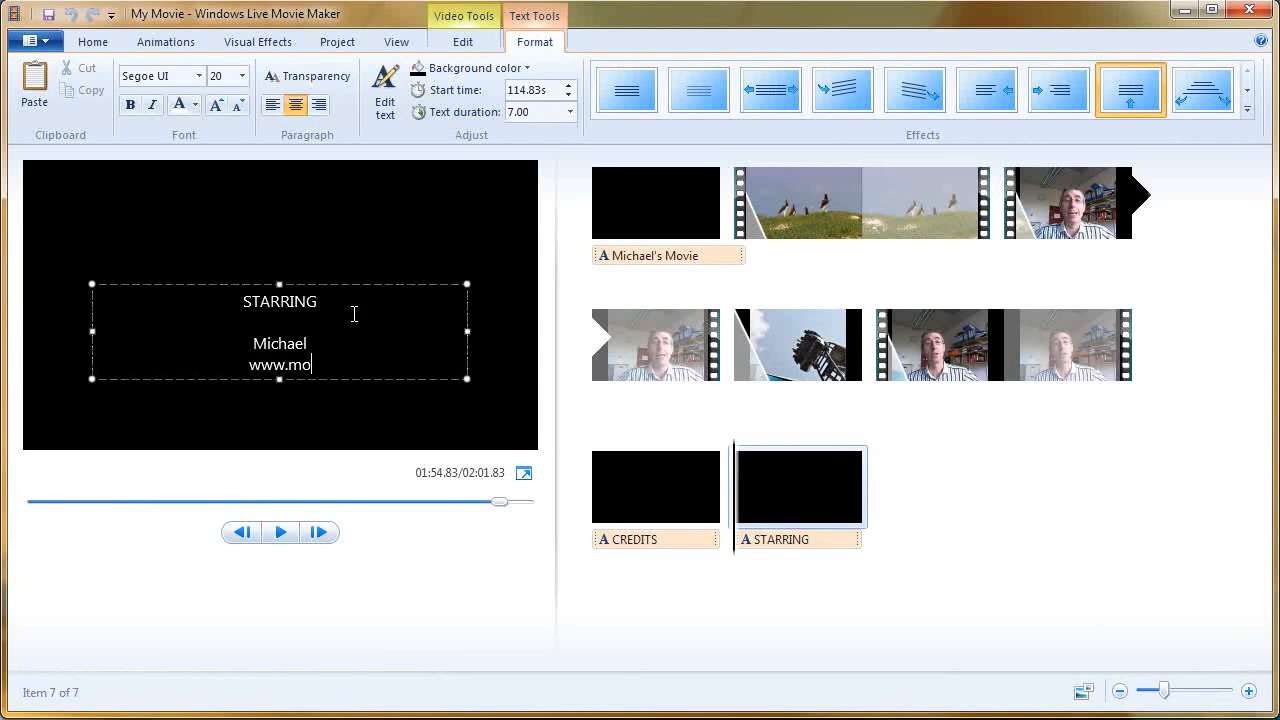
type("www.mogrady.c")
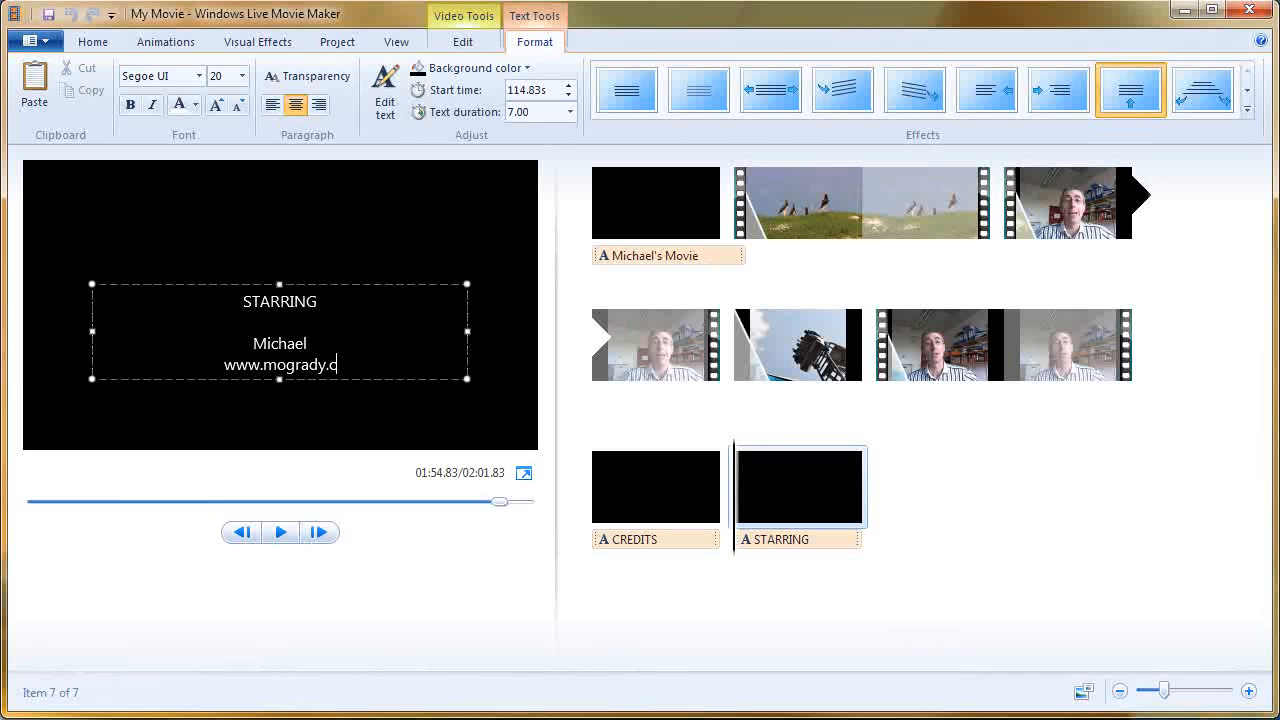
type("o.uk")
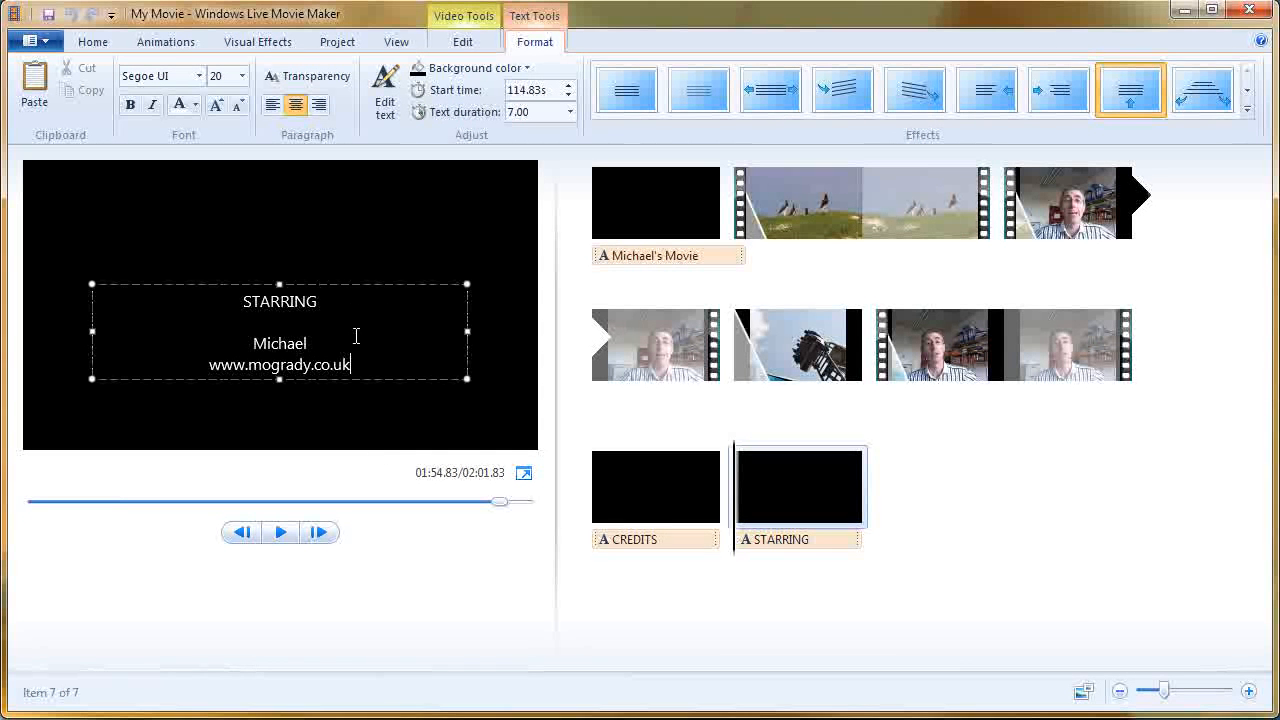
Step: Apply the Zig zag horizontal transition between the second webcam clip and the Credits screen
left_click(612, 518)
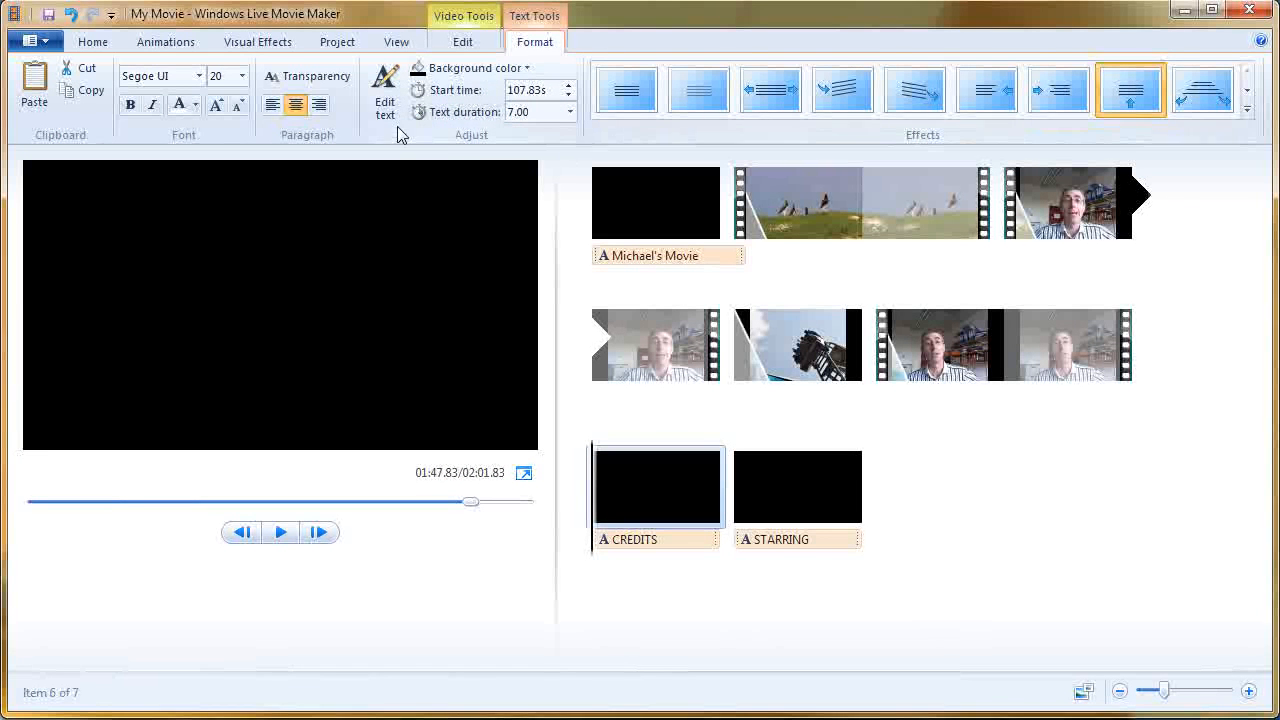
left_click(172, 44)
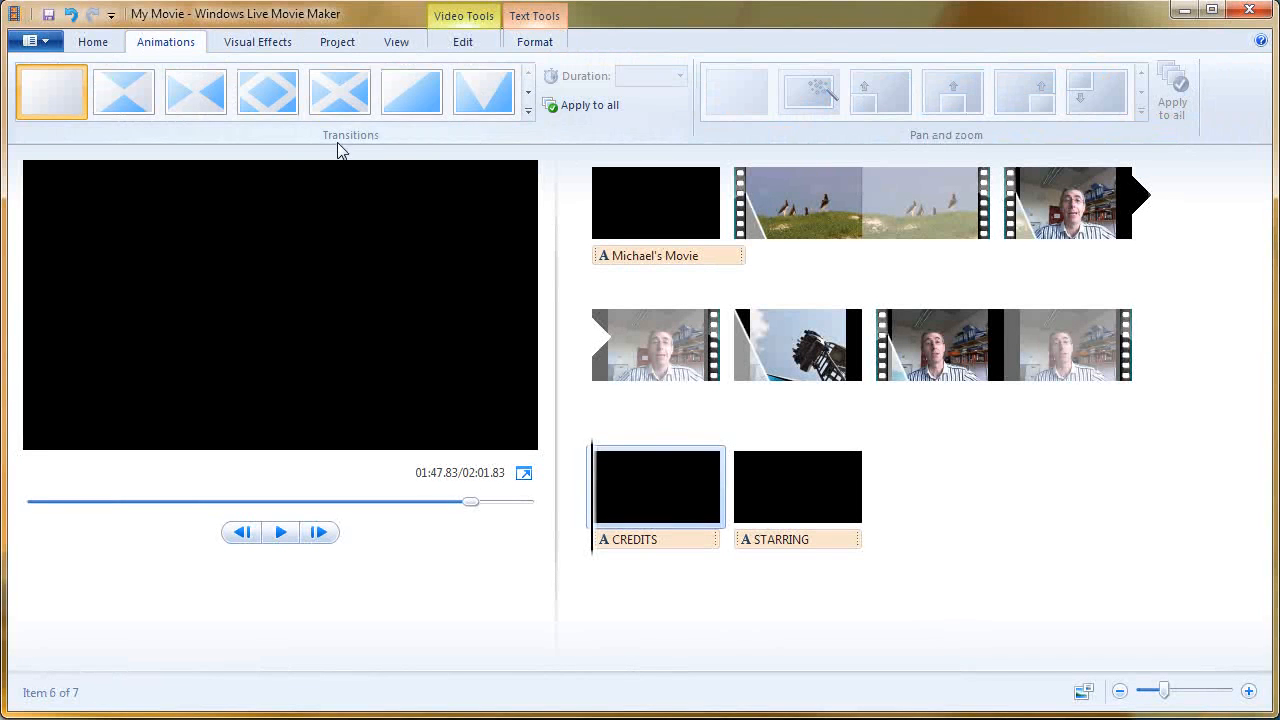
left_click(527, 111)
scroll(531, 125, "down", 2)
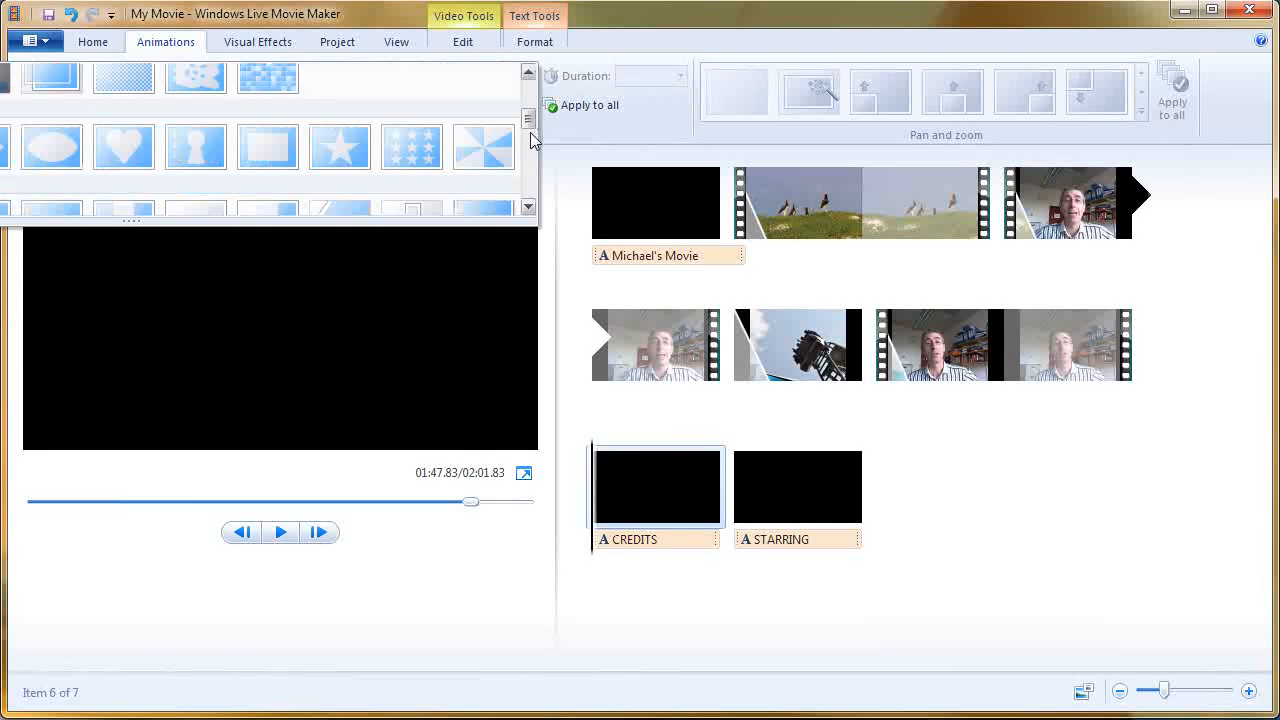
scroll(531, 140, "up", 3)
left_click(204, 119)
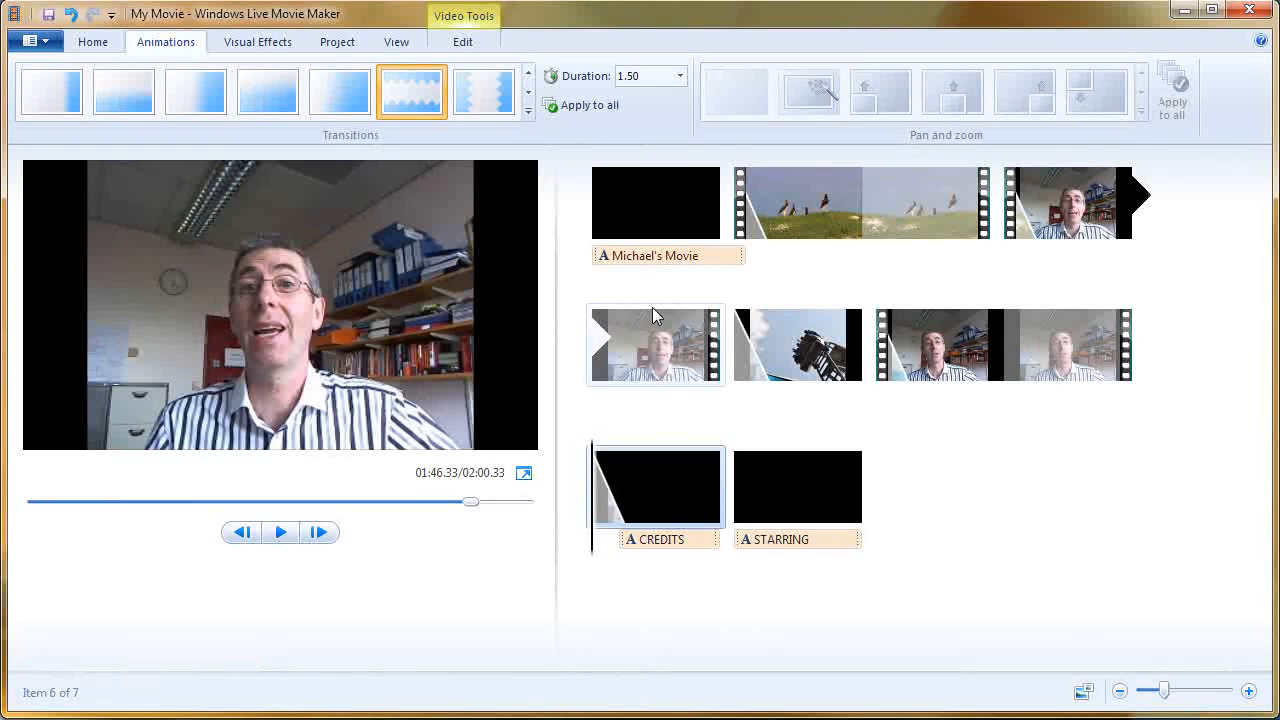
Step: Add the track 03 Portobello Belle [Live] from the Money For Nothing folder as the movie's background music
left_click(92, 42)
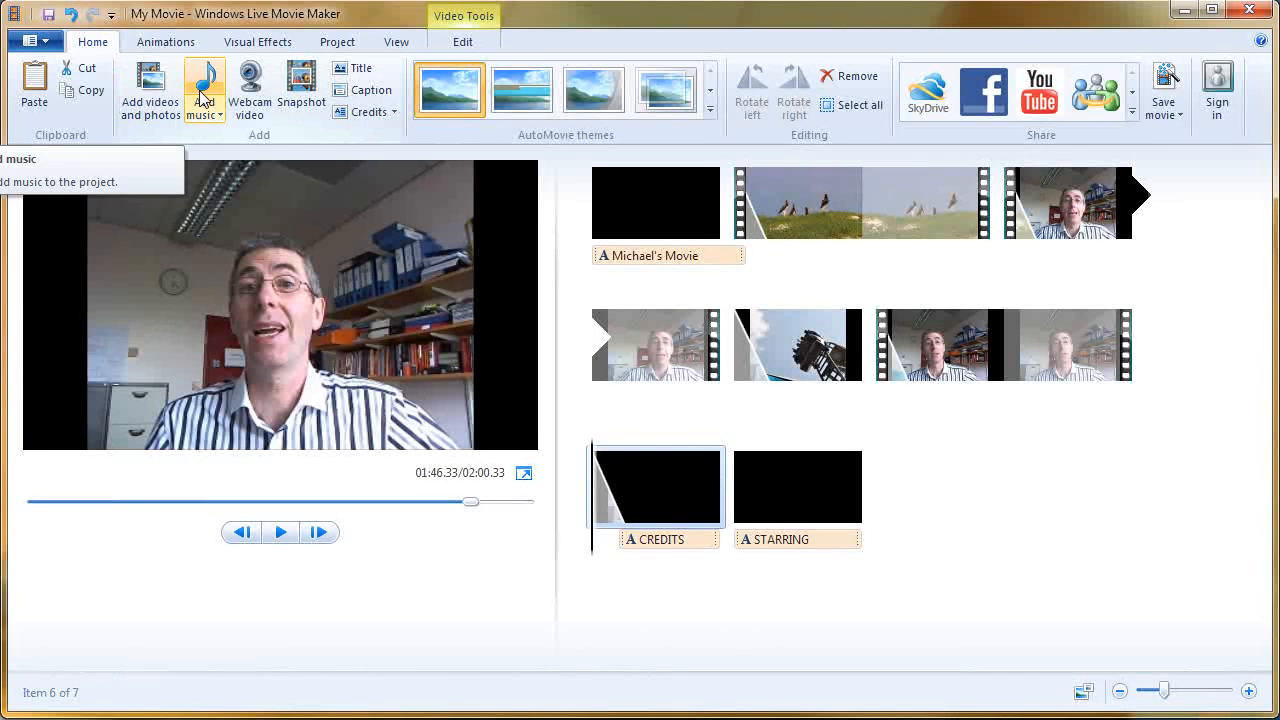
left_click(208, 104)
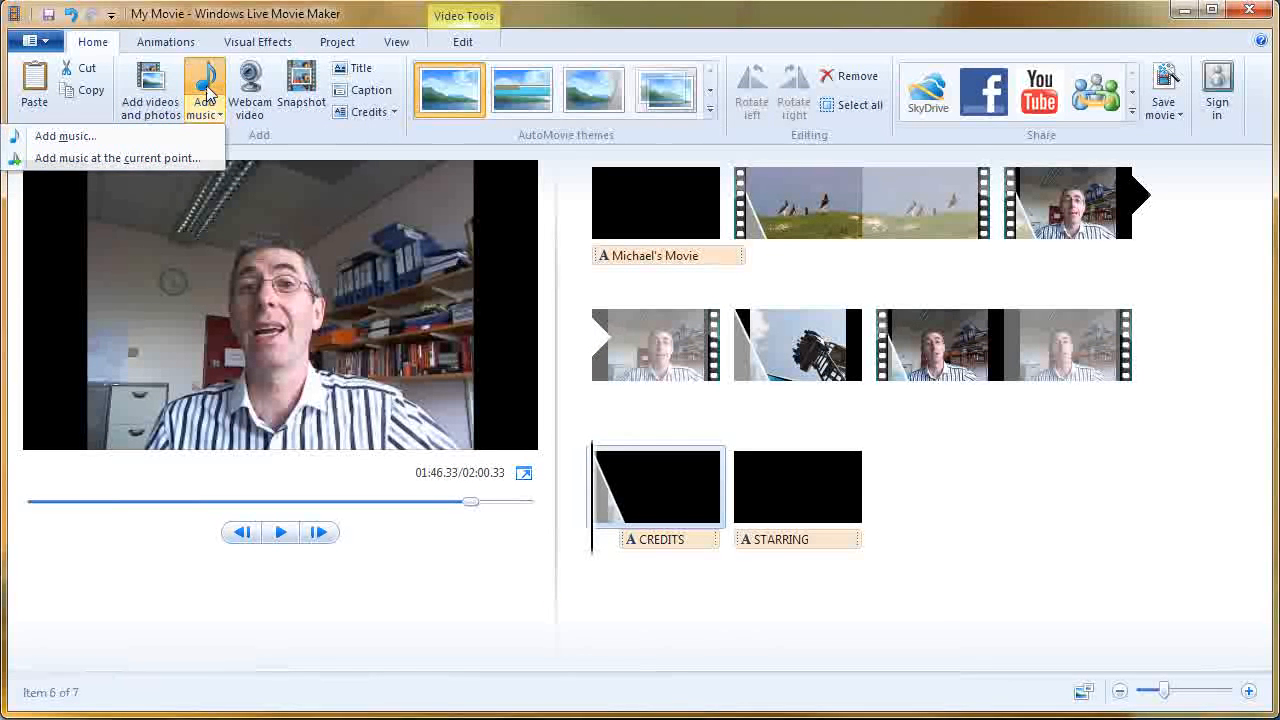
left_click(208, 104)
left_click(208, 90)
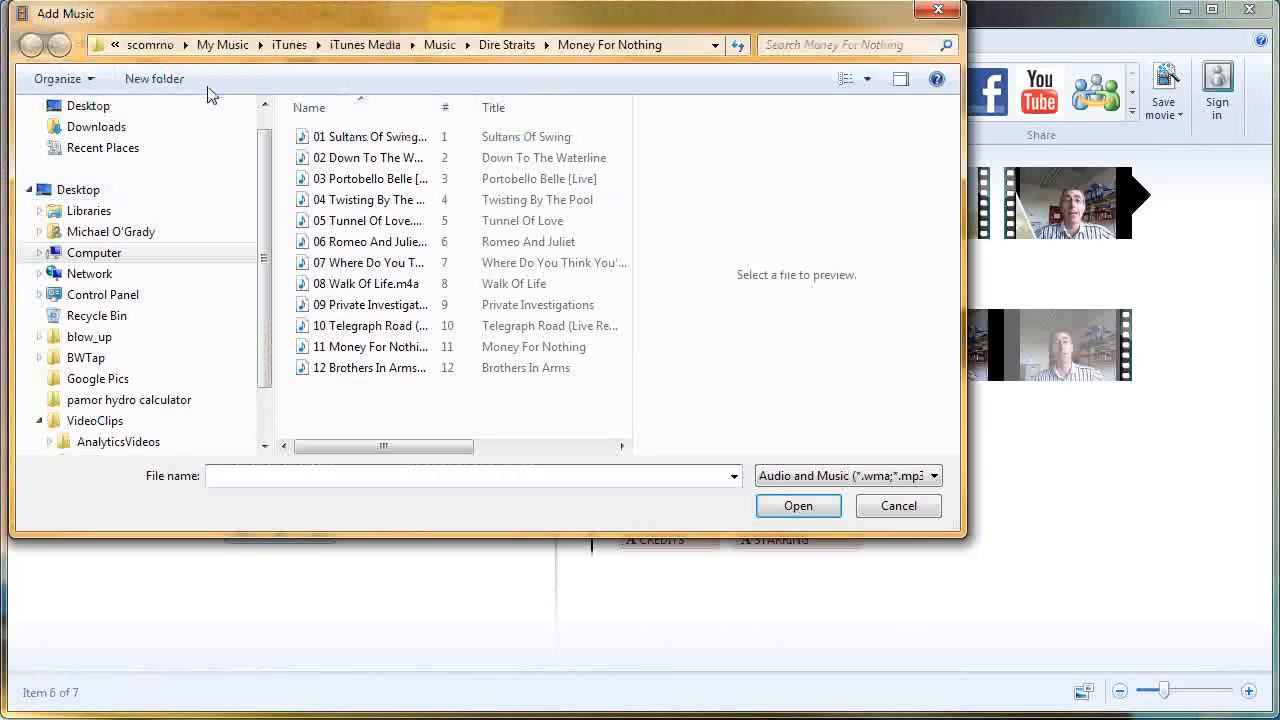
left_click(324, 180)
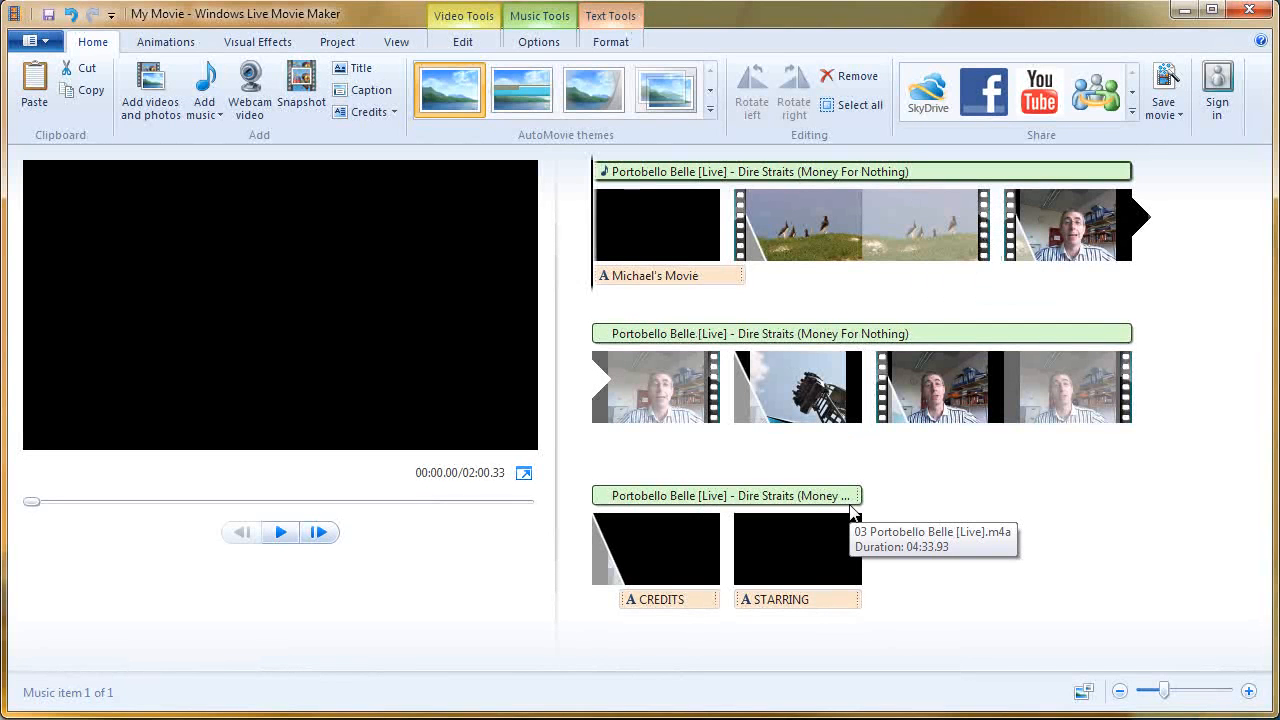
Step: Remove the Portobello Belle [Live] music track from the movie
left_click(668, 338)
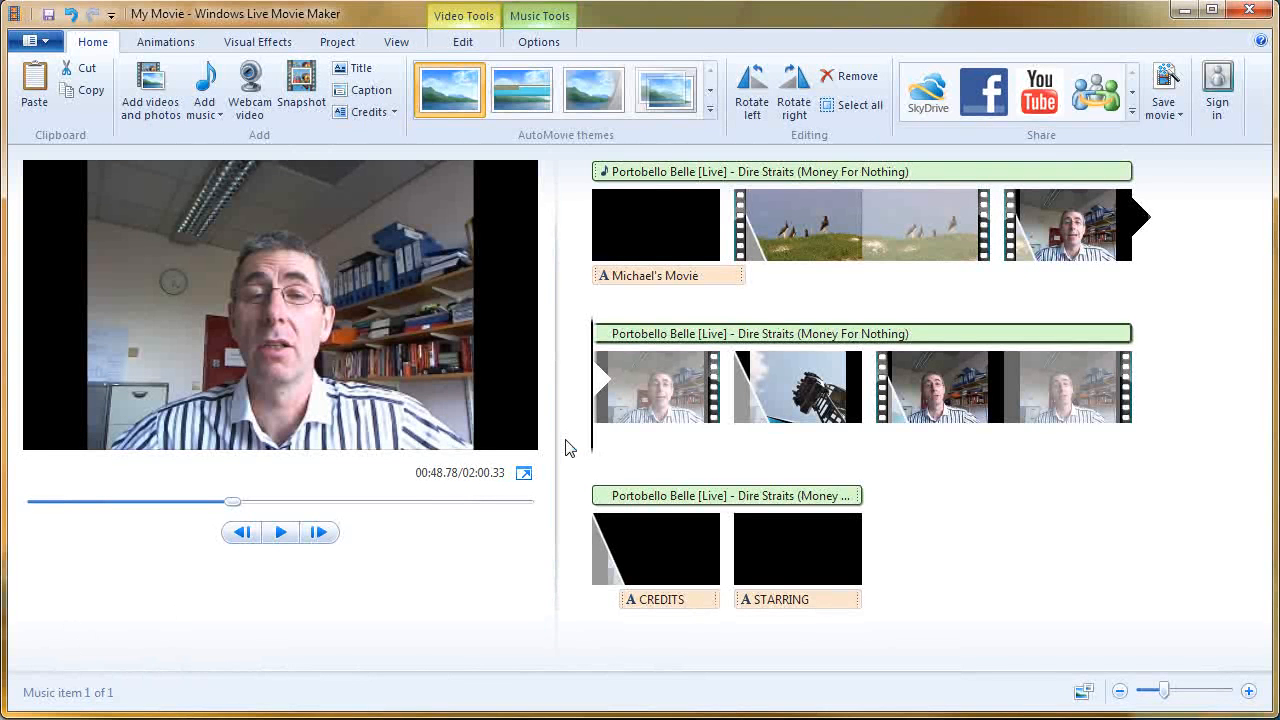
key("Delete")
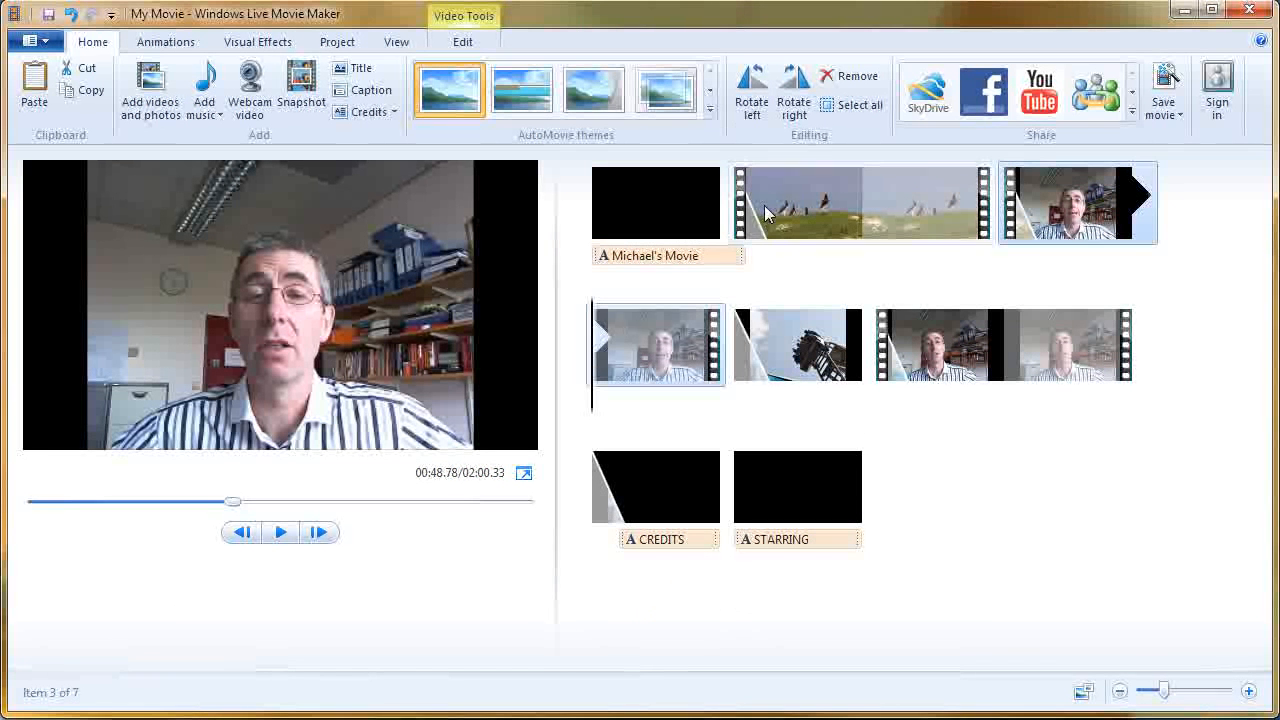
Step: Save the movie as My Movie.wmv in the WindowsLiveMovieMakerFinished folder, replacing the existing file
left_click(1165, 85)
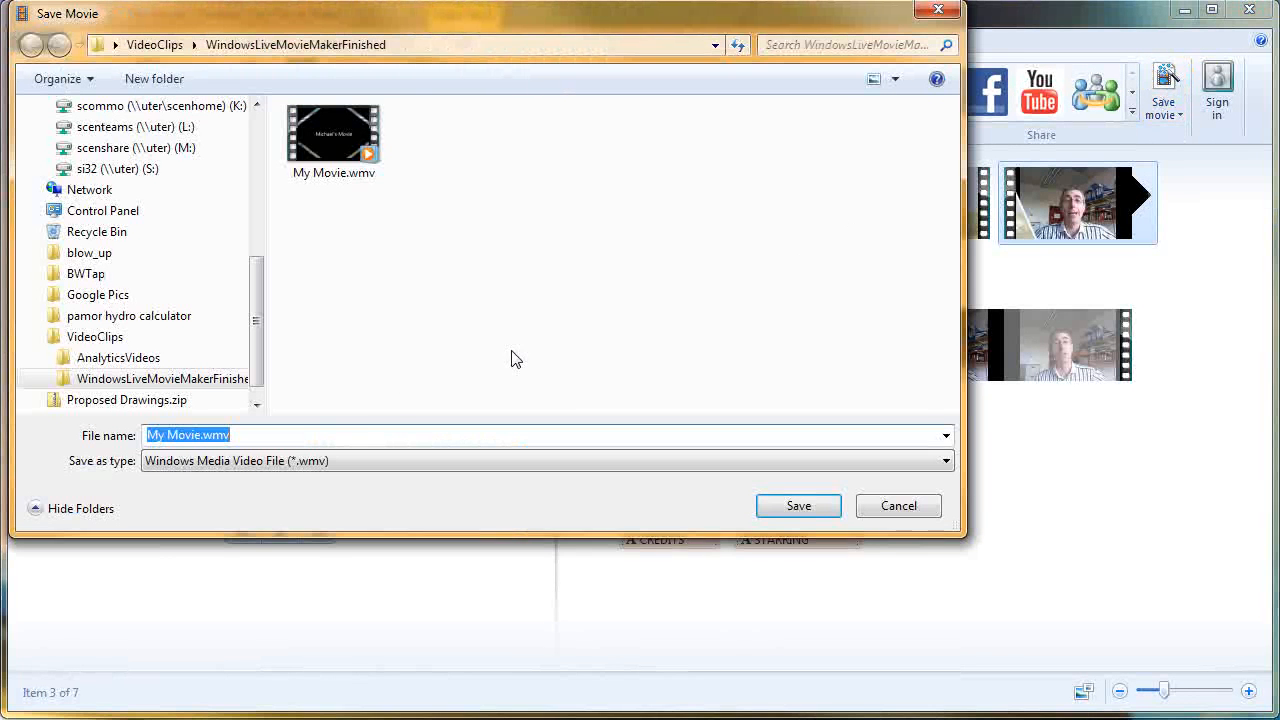
left_click(785, 505)
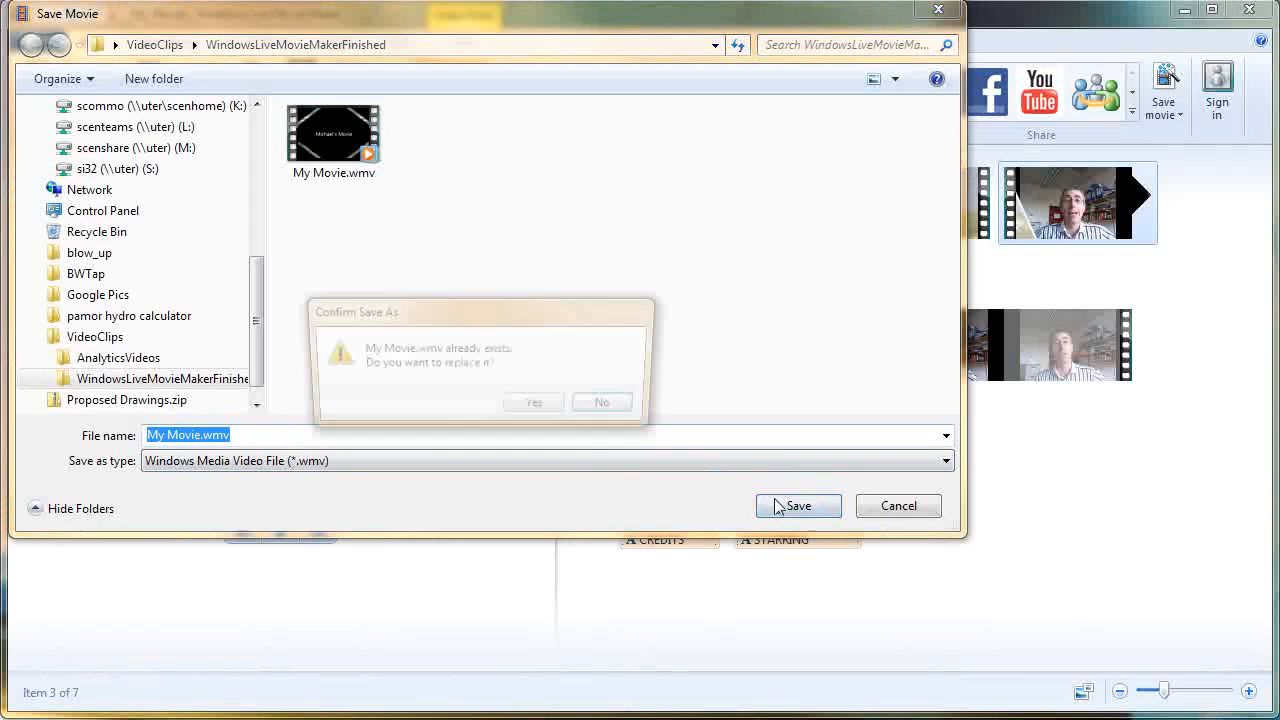
left_click(539, 411)
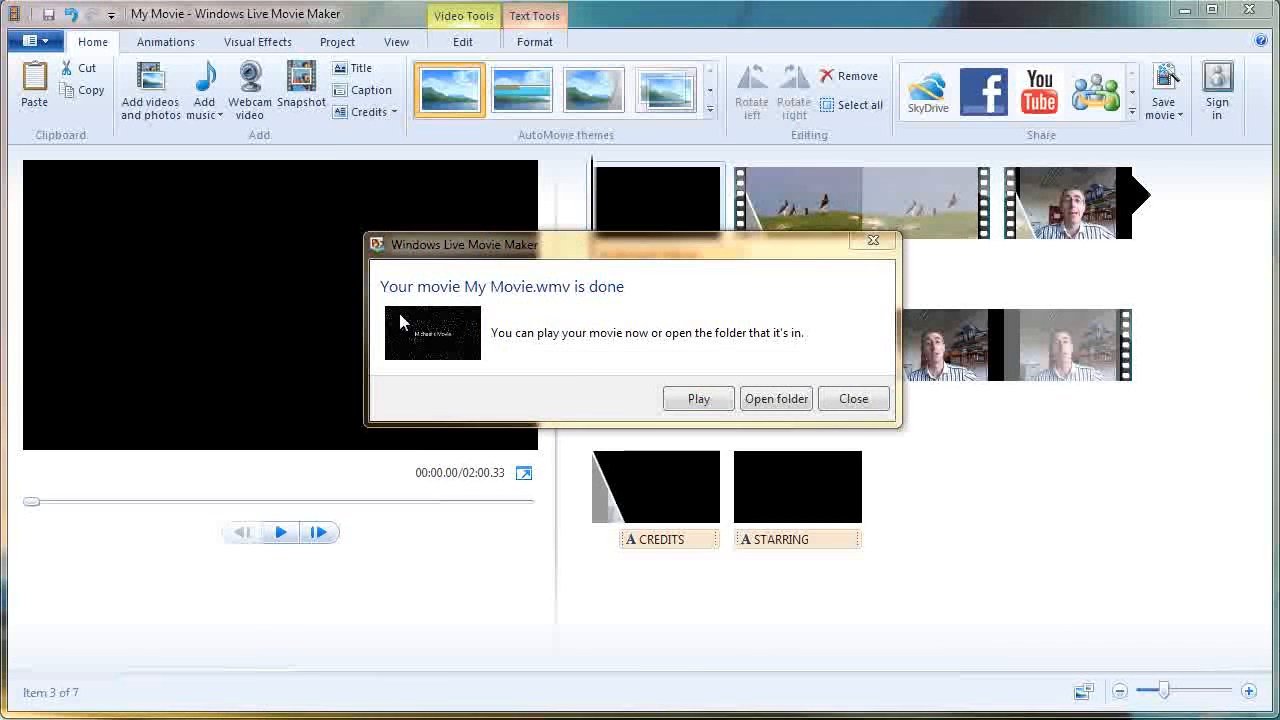
Step: Play the saved movie, skip ahead to a later part, and close the player
left_click(706, 397)
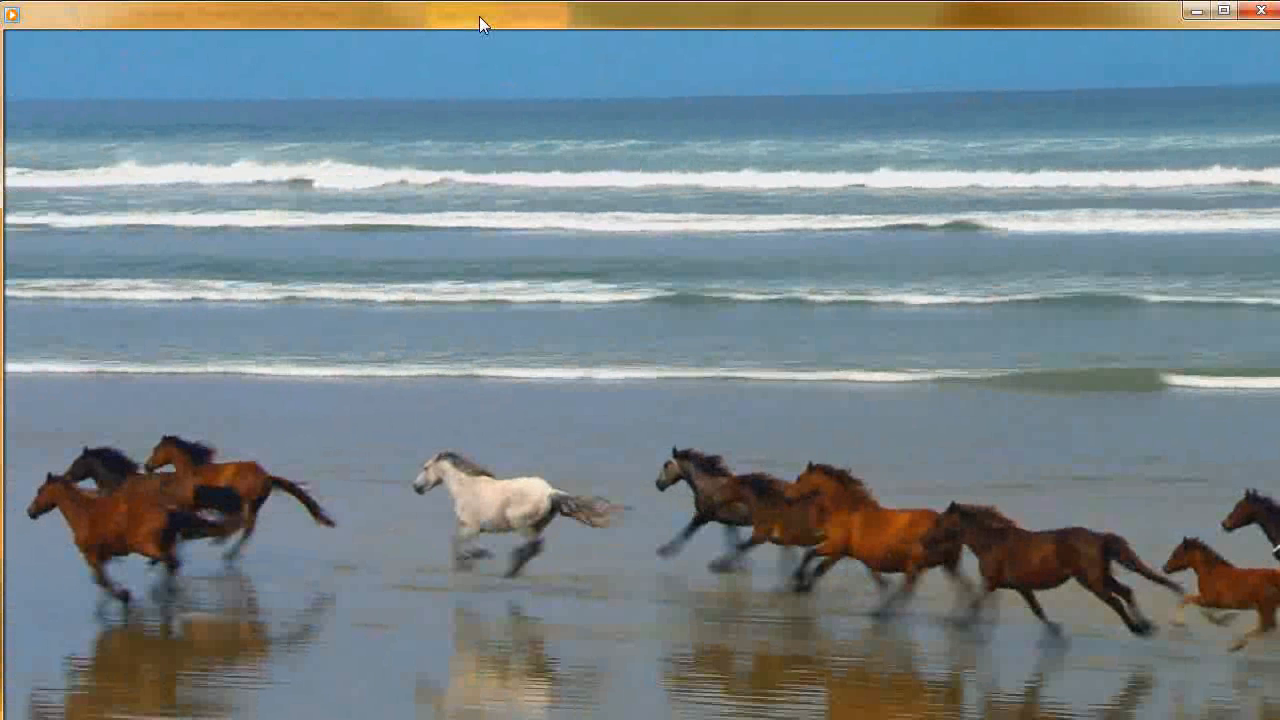
mouse_move(645, 664)
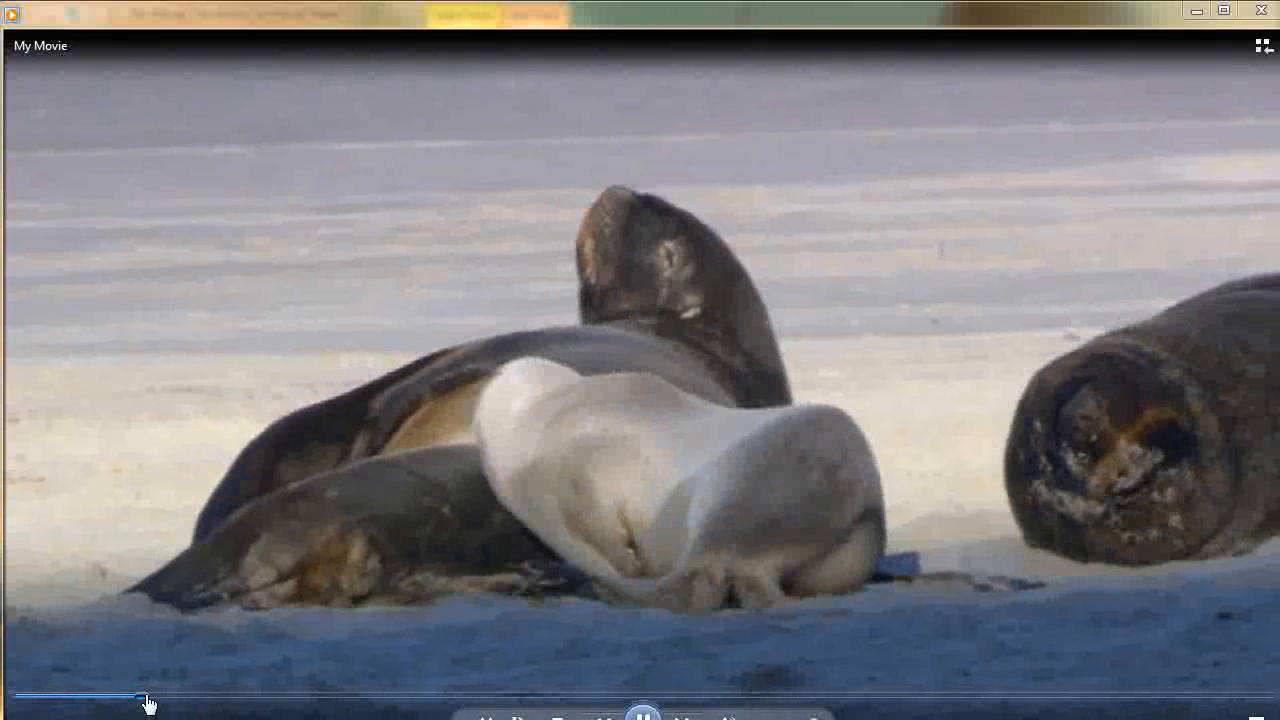
left_click_drag(145, 696, 280, 716)
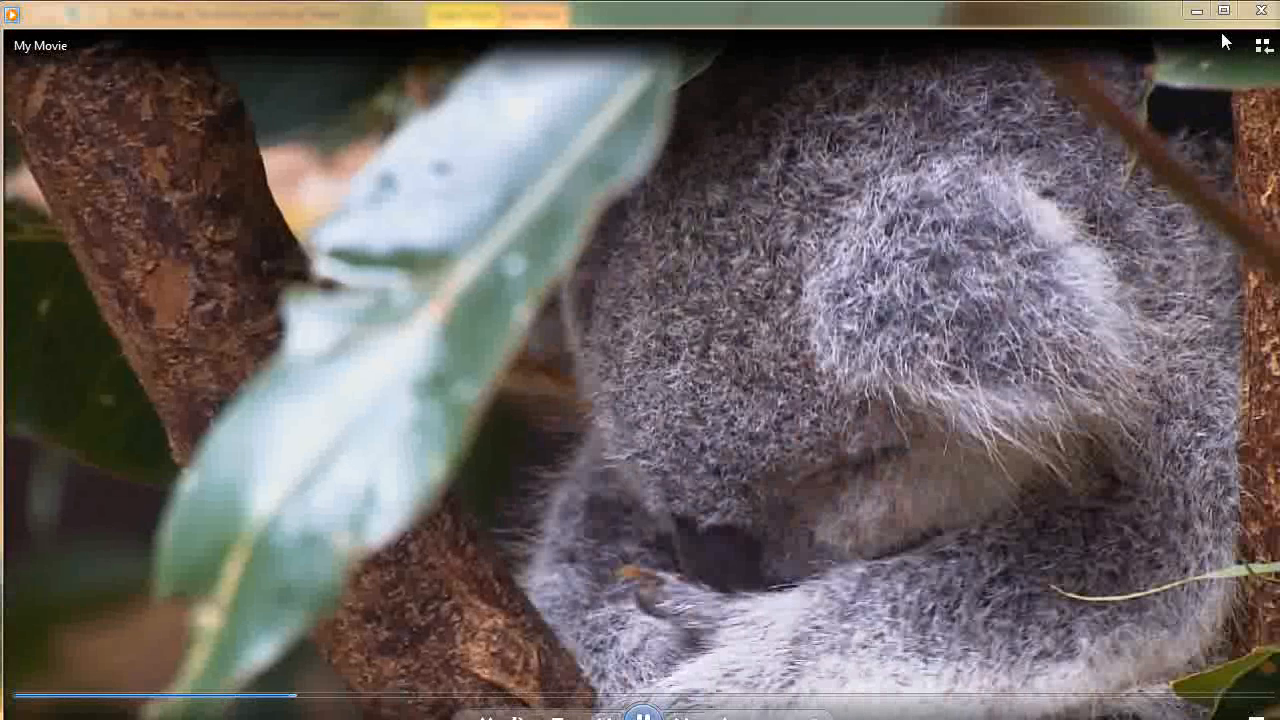
left_click(1253, 14)
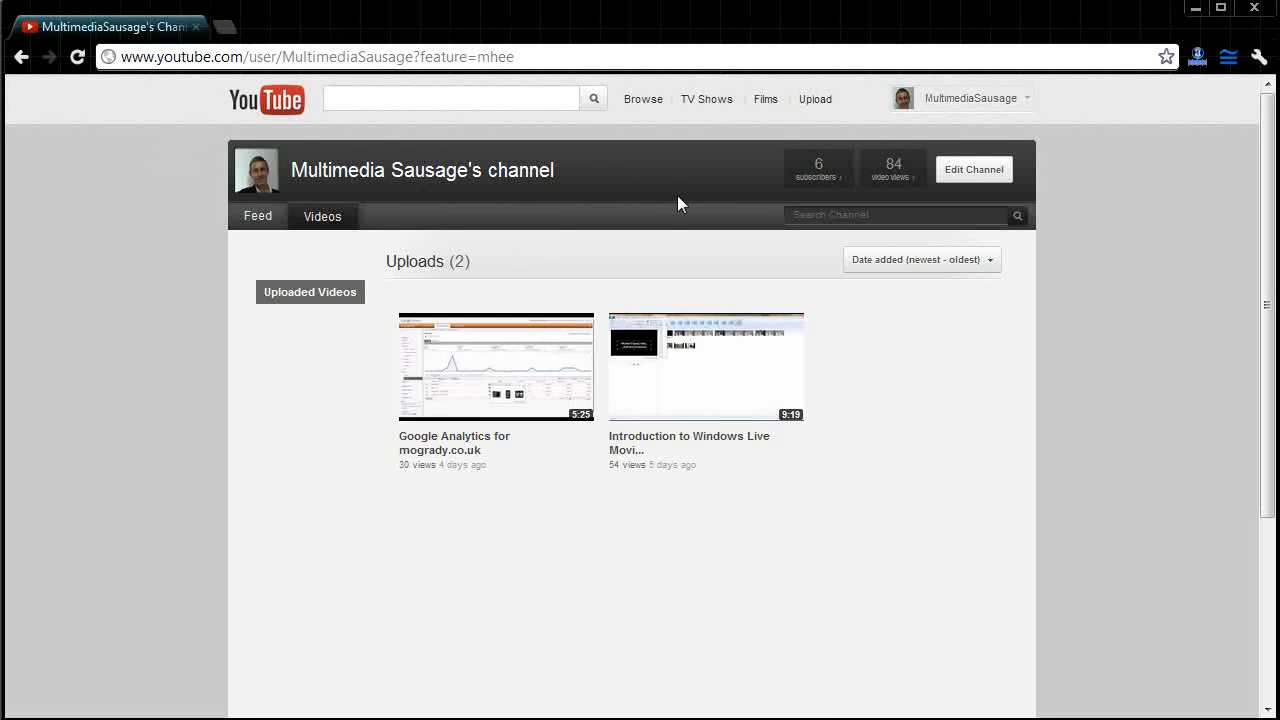
Step: Open the account's Video Manager on YouTube and start a new video upload from there
left_click(1030, 106)
left_click(952, 158)
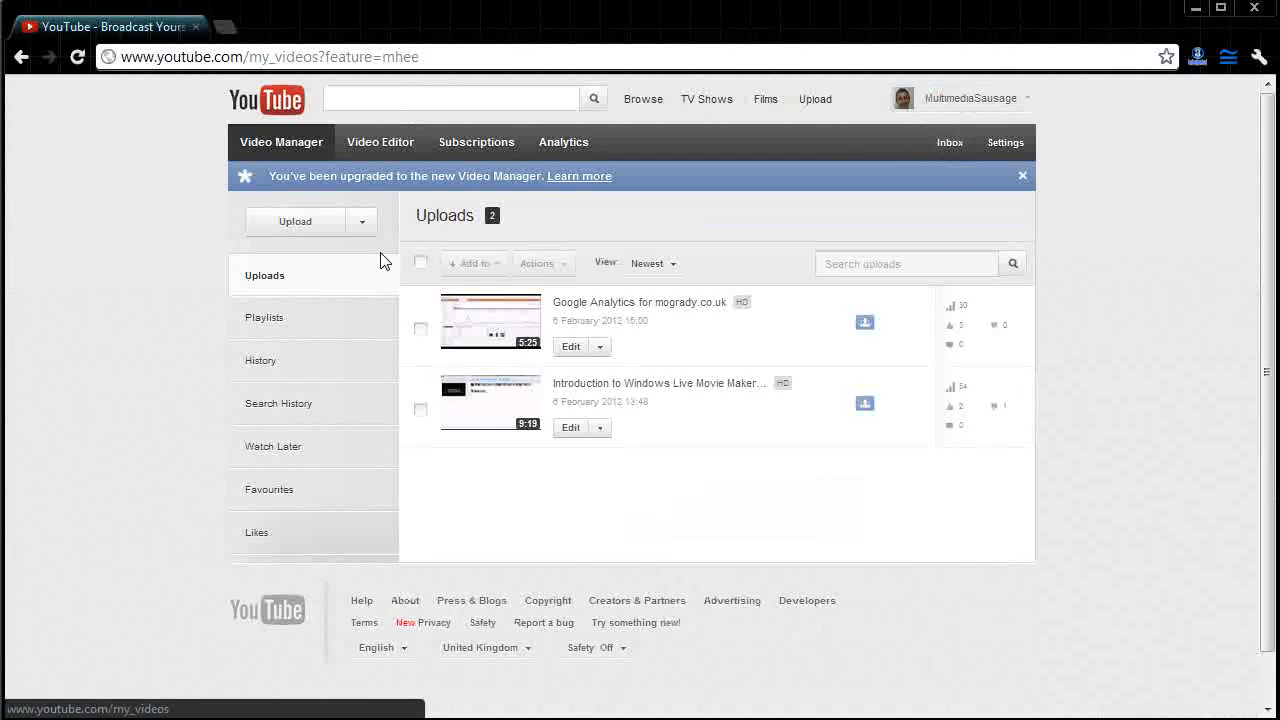
left_click(299, 222)
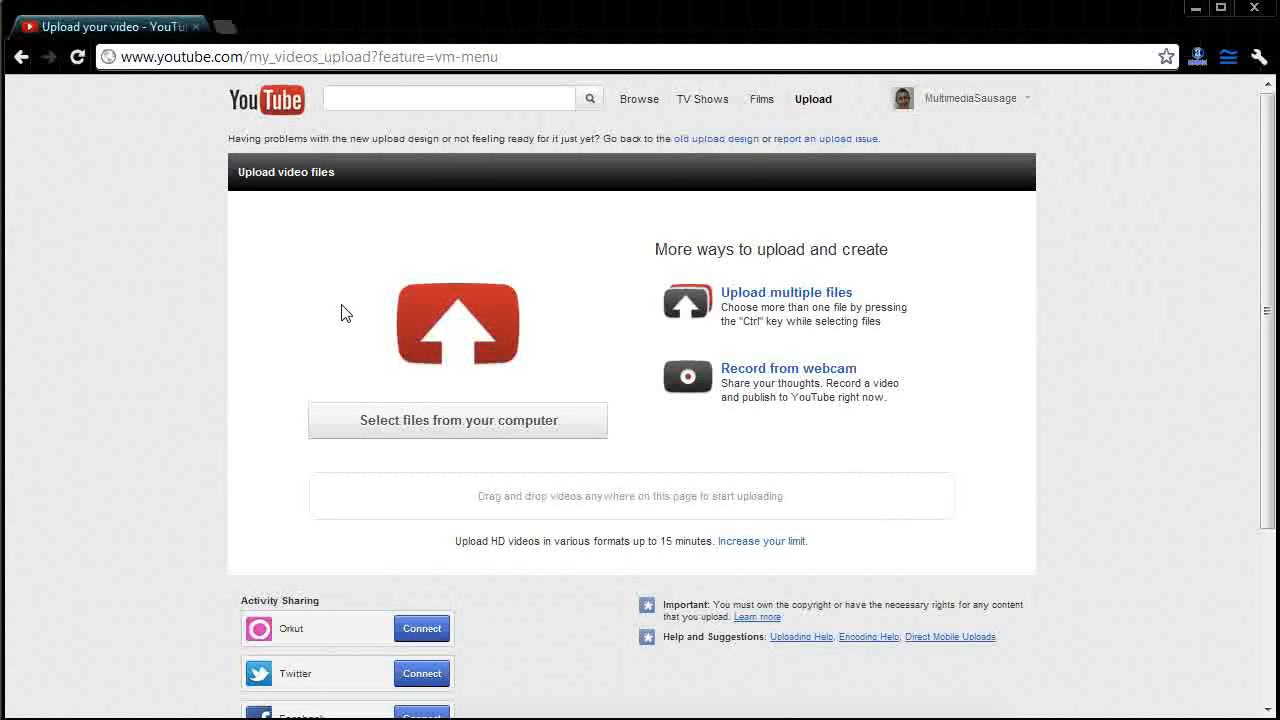
left_click(421, 428)
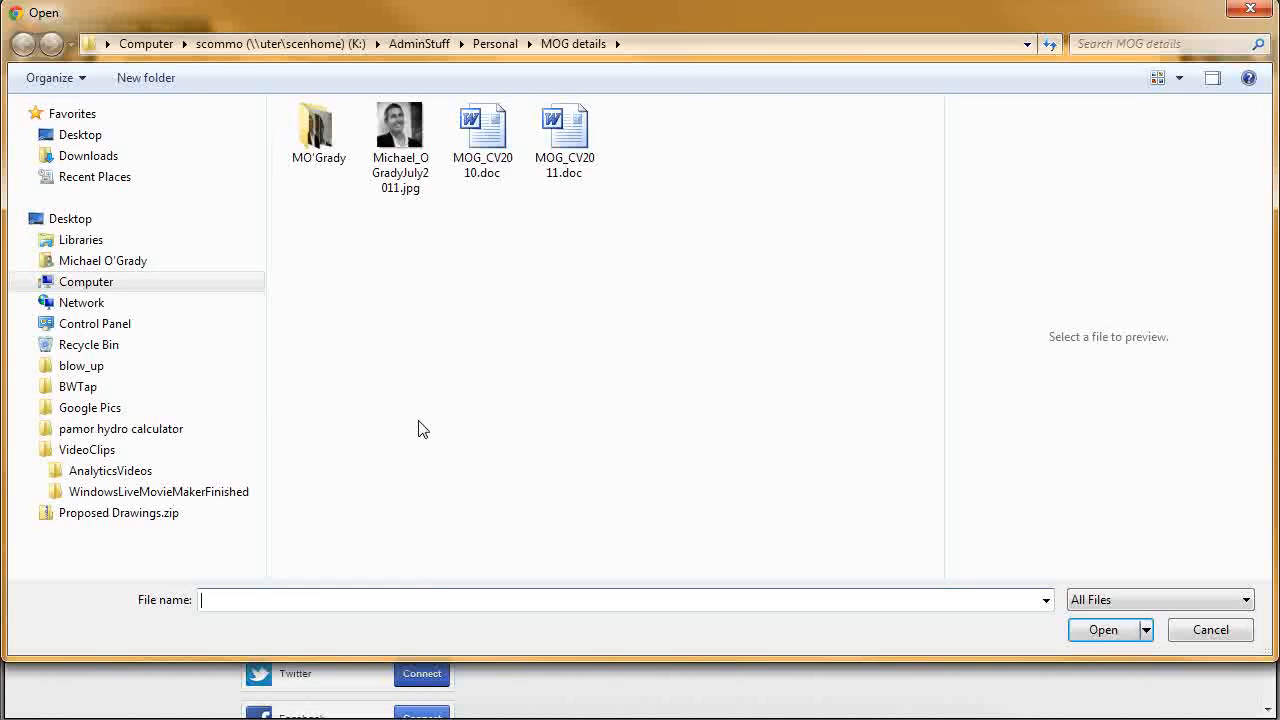
left_click(152, 493)
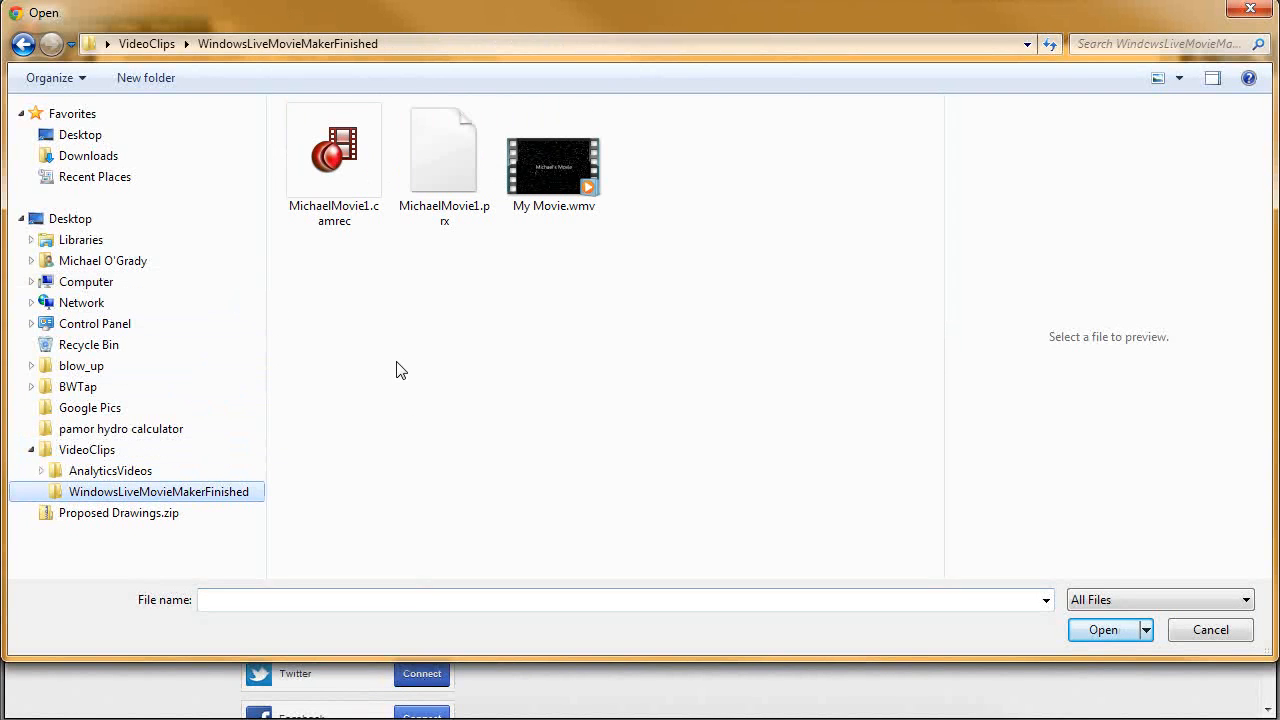
left_click(551, 178)
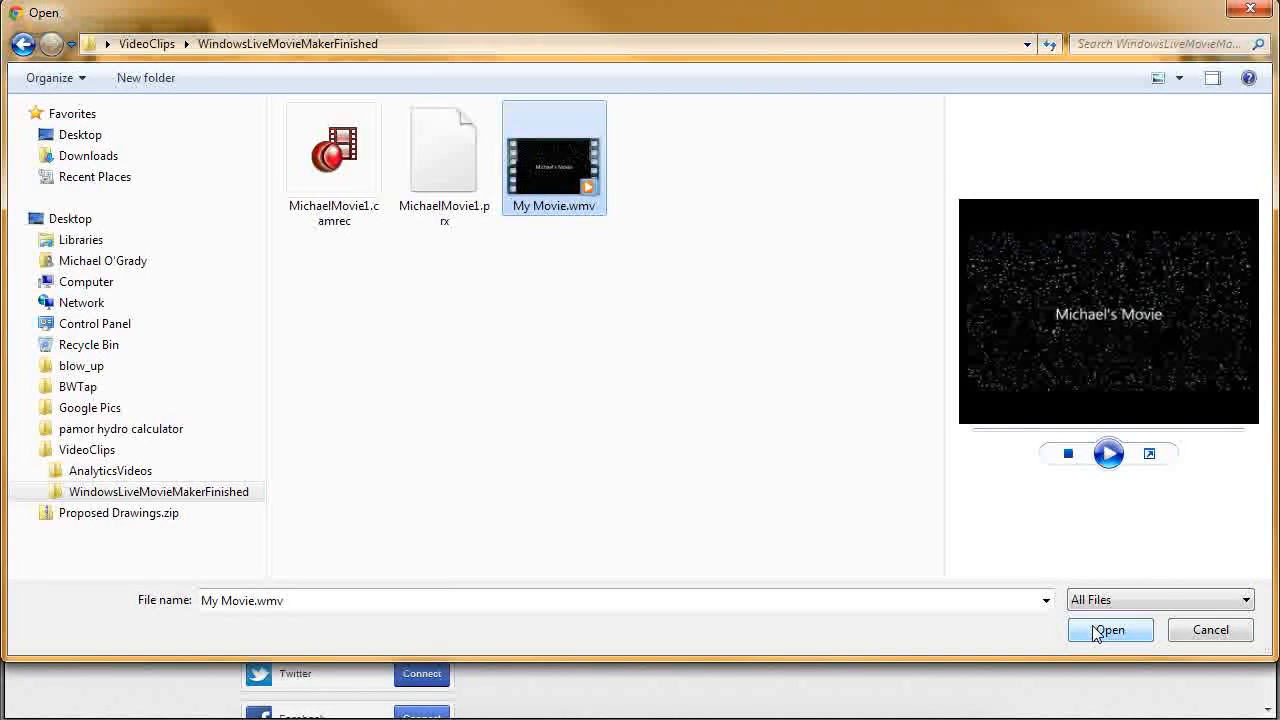
left_click(1178, 632)
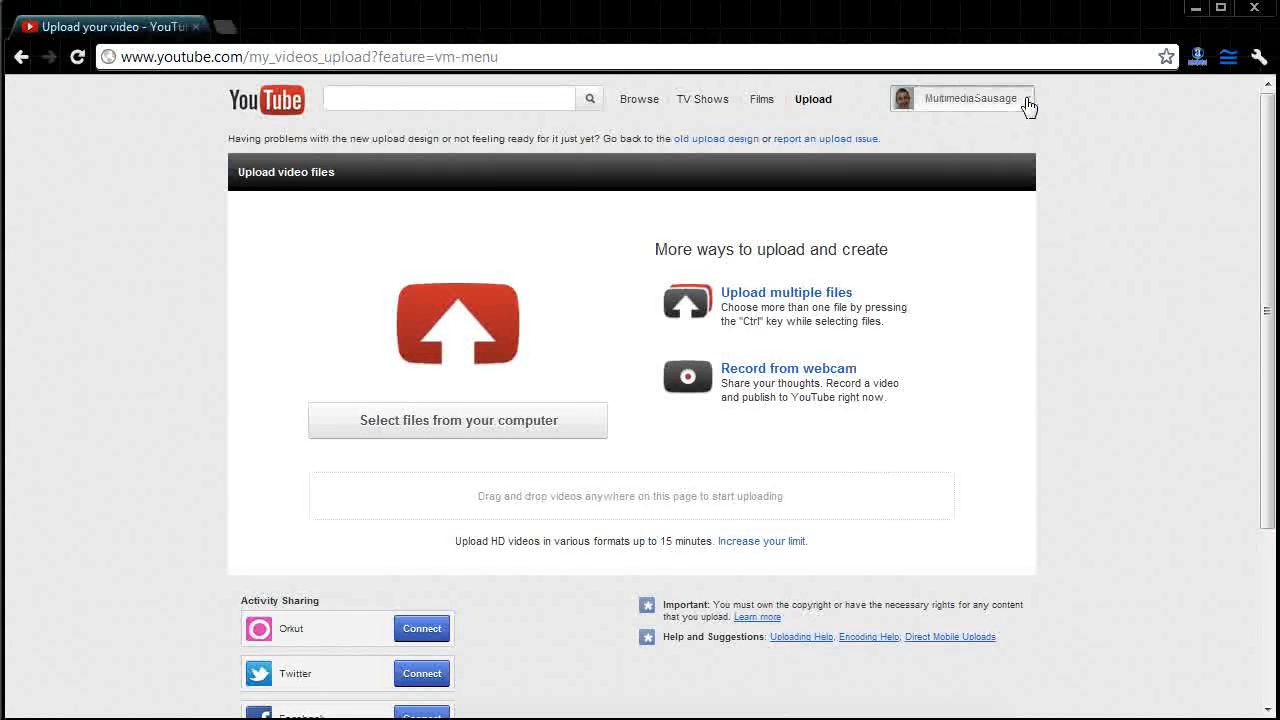
Step: Return to the account's Video Manager from the YouTube upload page
left_click(1028, 107)
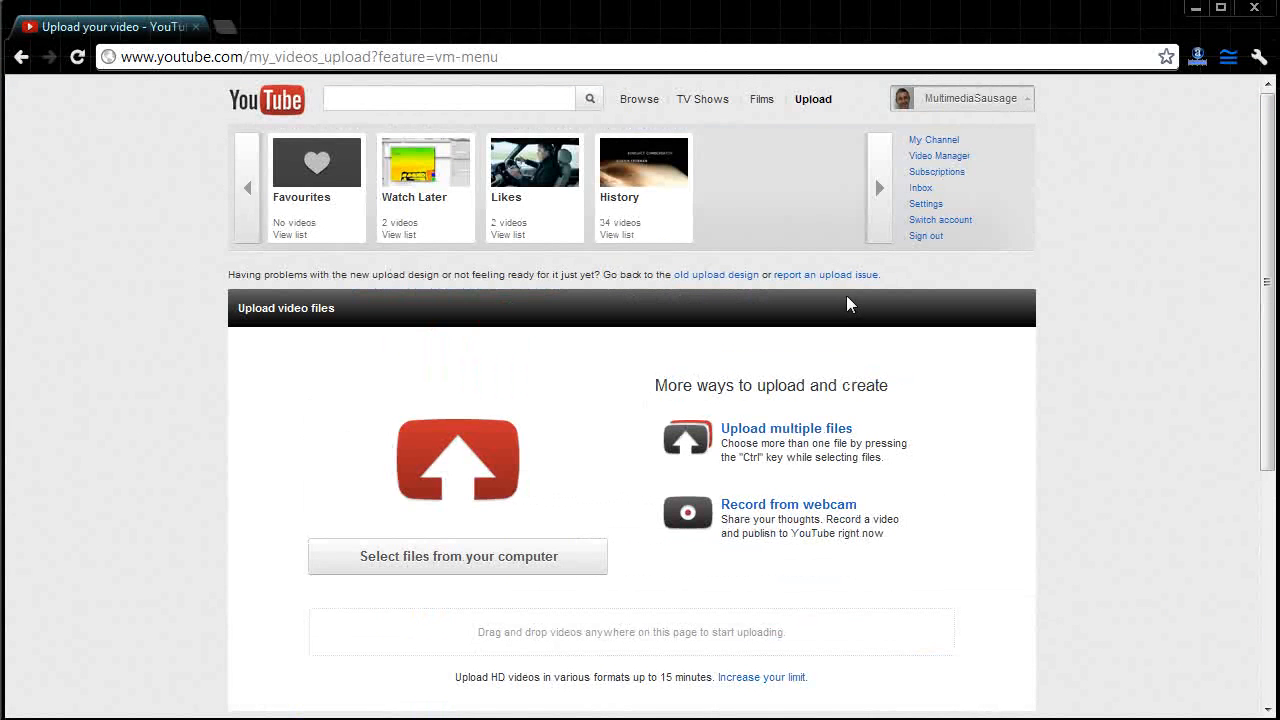
left_click(939, 156)
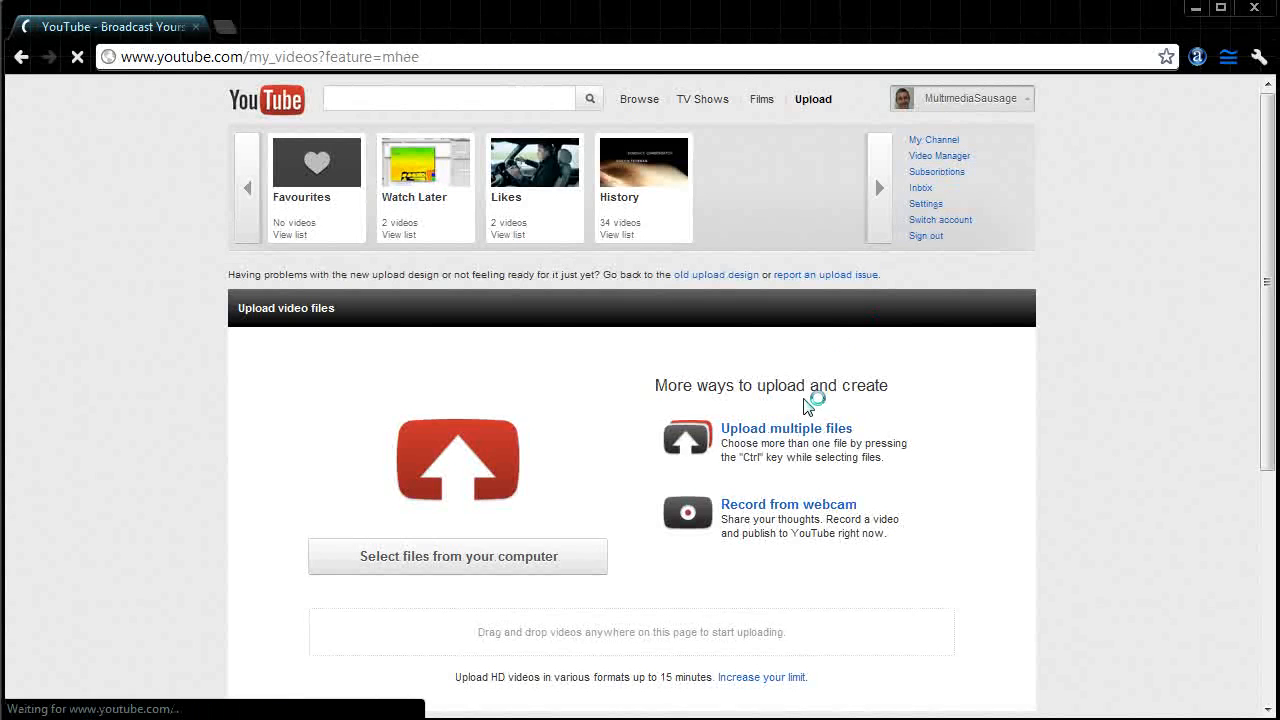